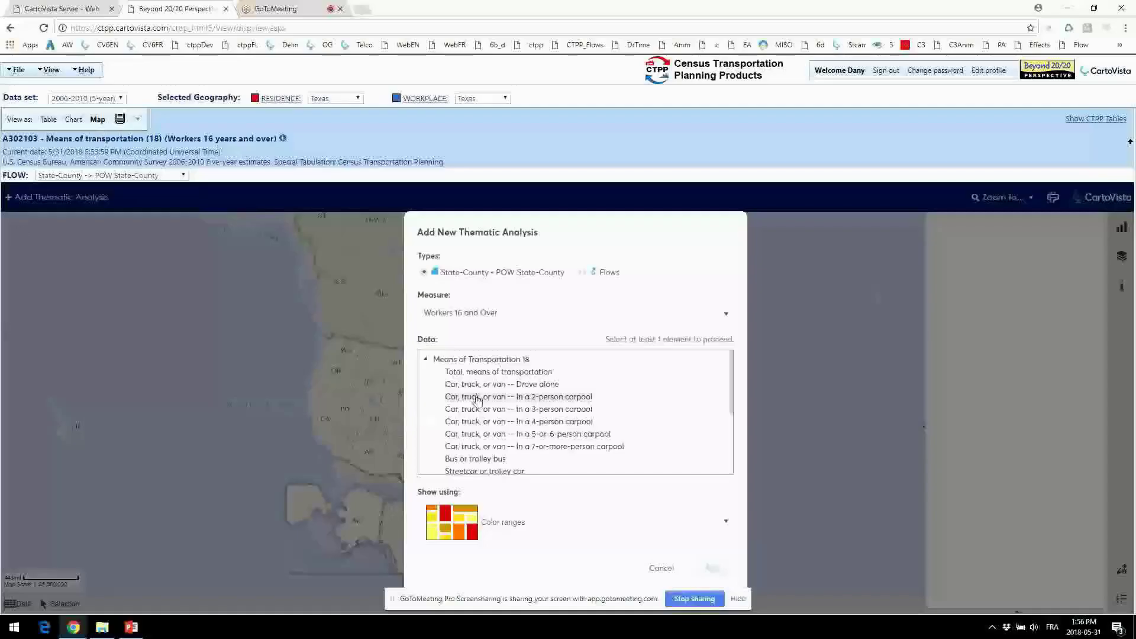
Step: Add a thematic analysis mapping 'Total, means of transportation' across the counties
click(502, 373)
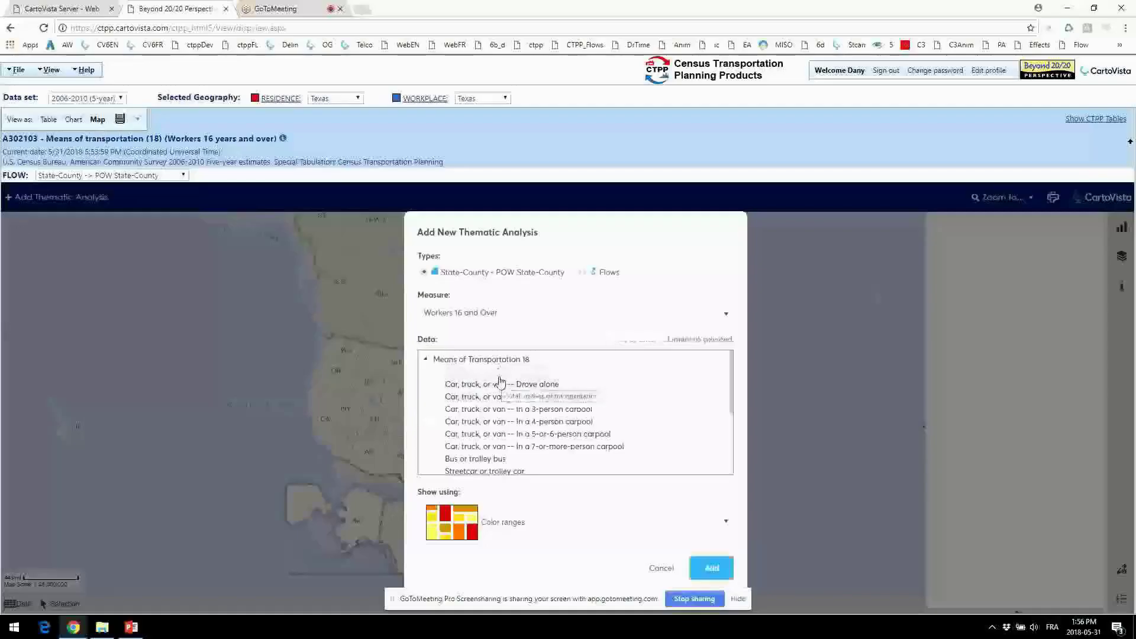
click(717, 574)
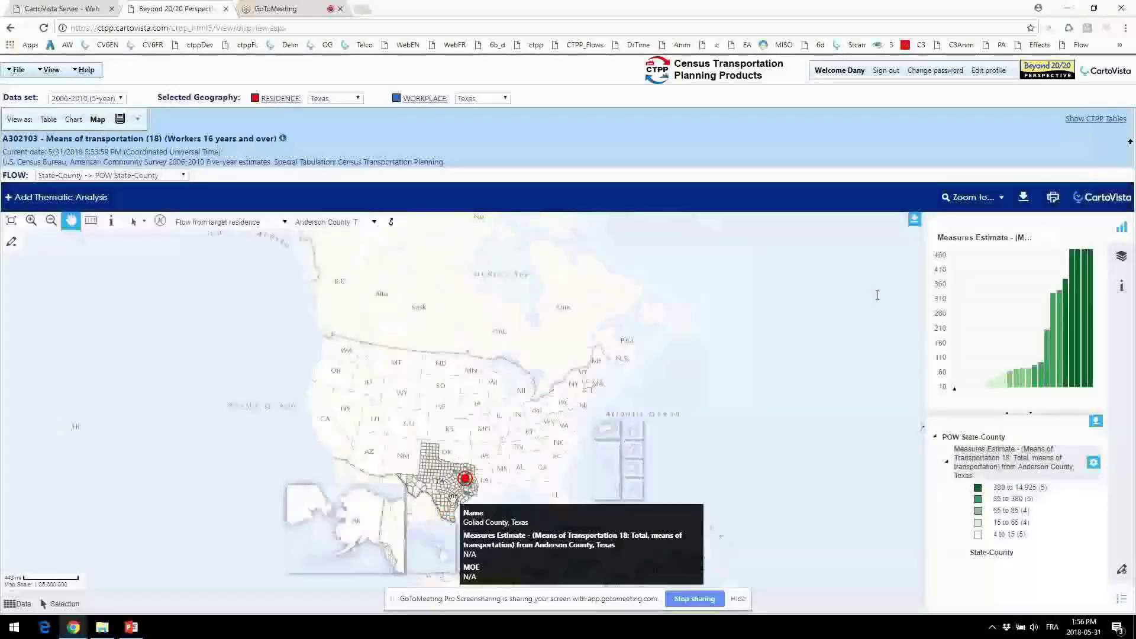
Step: Zoom into Texas and set Limestone County as residence, after trying Williamson, Robertson and Henderson
scroll(478, 502, up, 3)
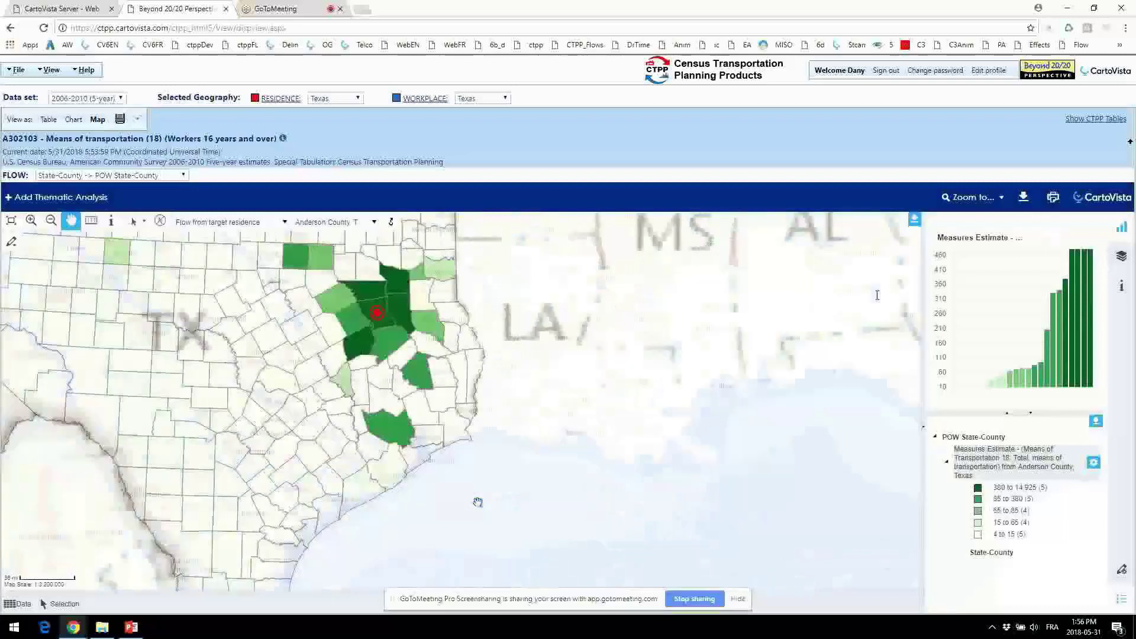
mouse_move(381, 317)
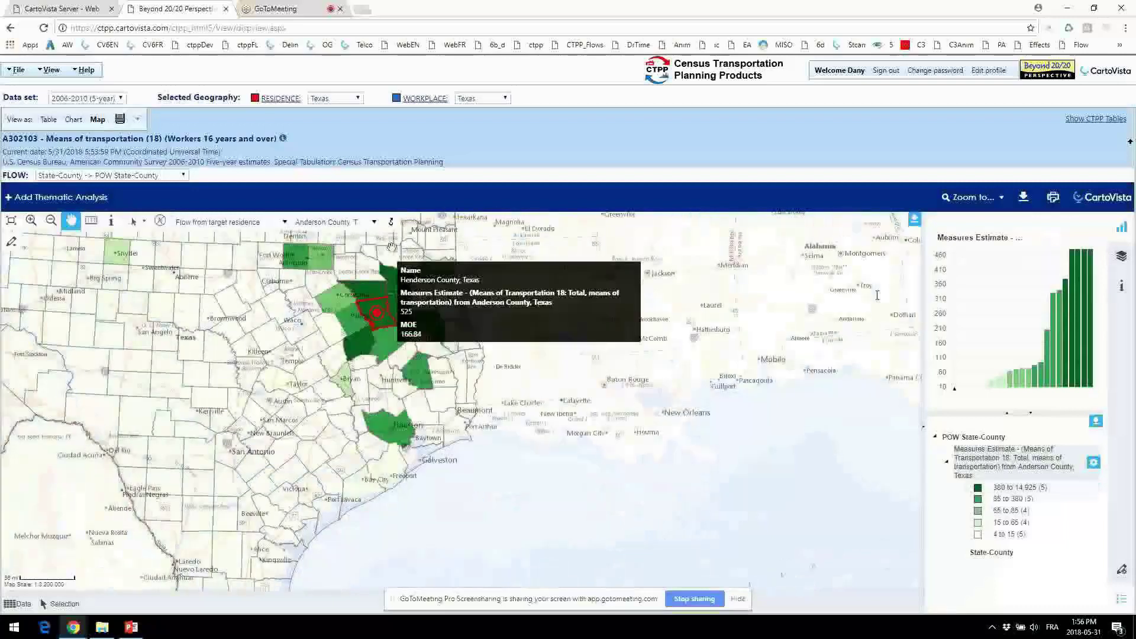
click(390, 221)
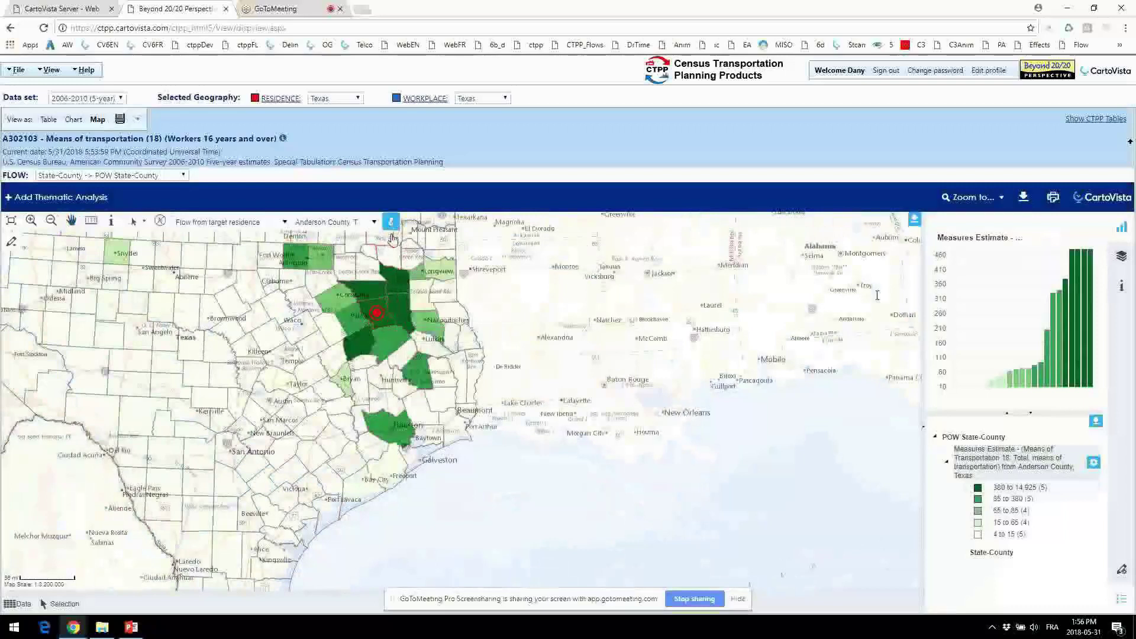
click(281, 383)
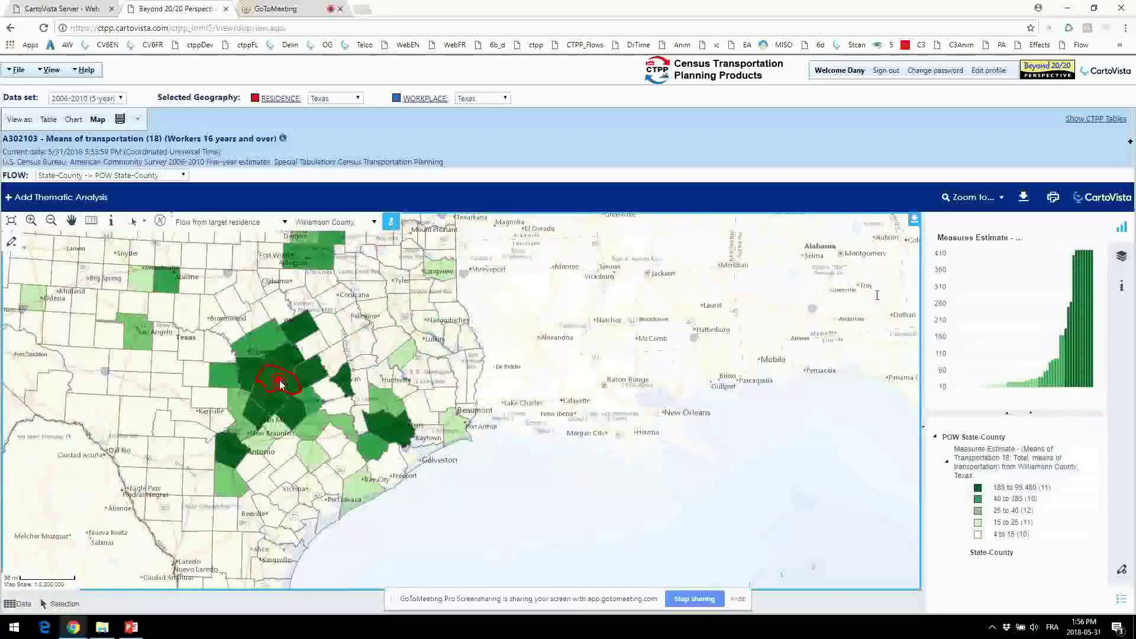
mouse_move(337, 365)
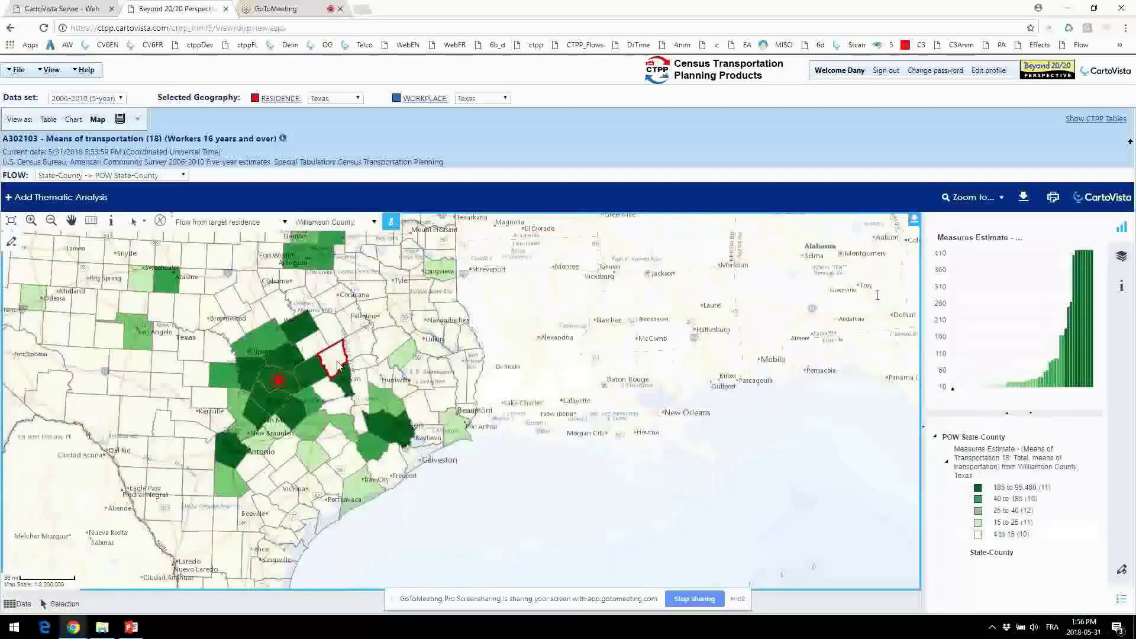
click(337, 365)
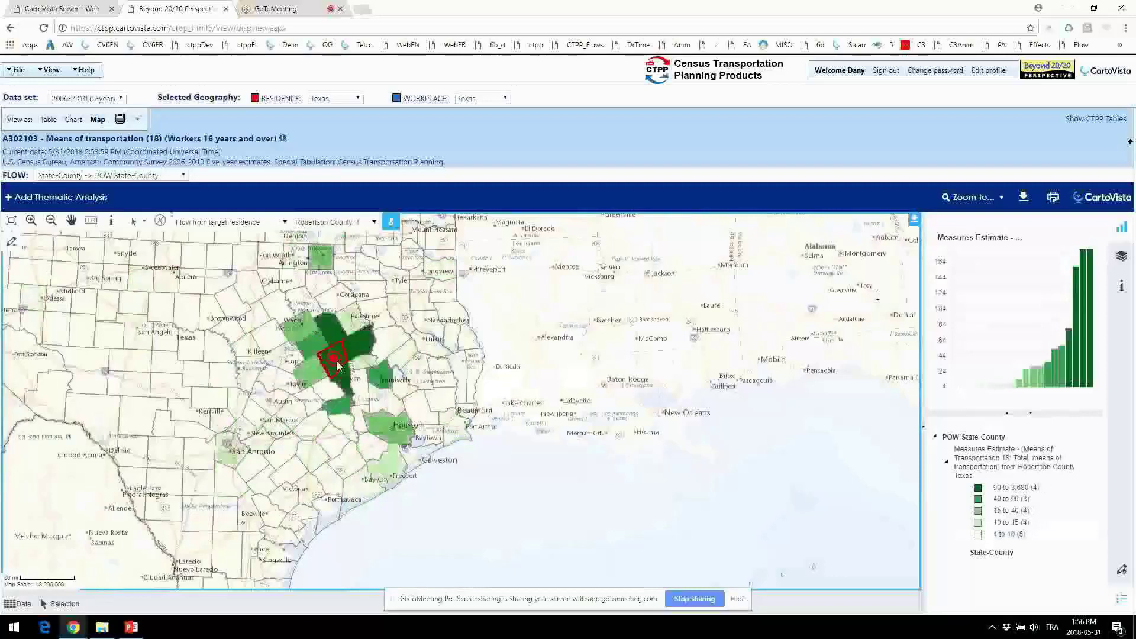
click(367, 295)
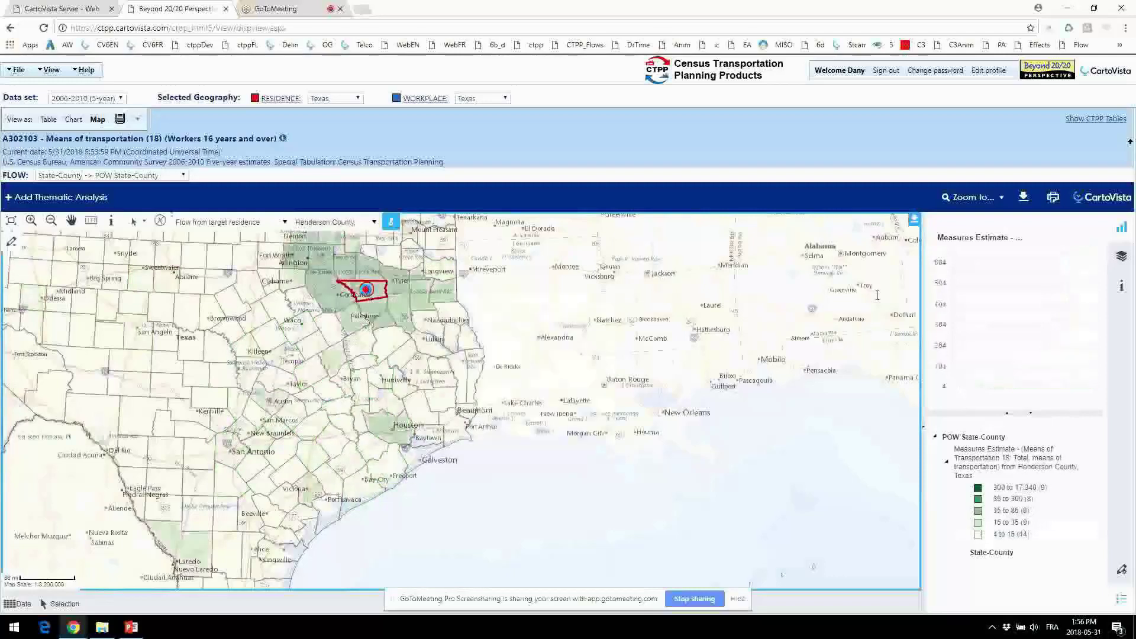
click(337, 331)
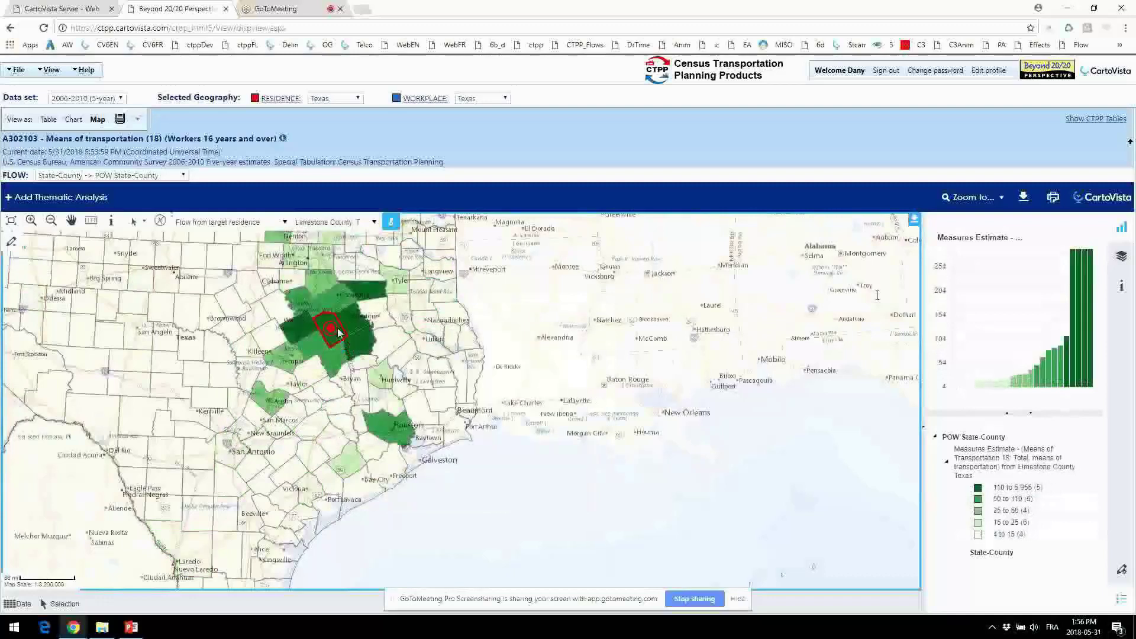
drag(116, 230, 175, 278)
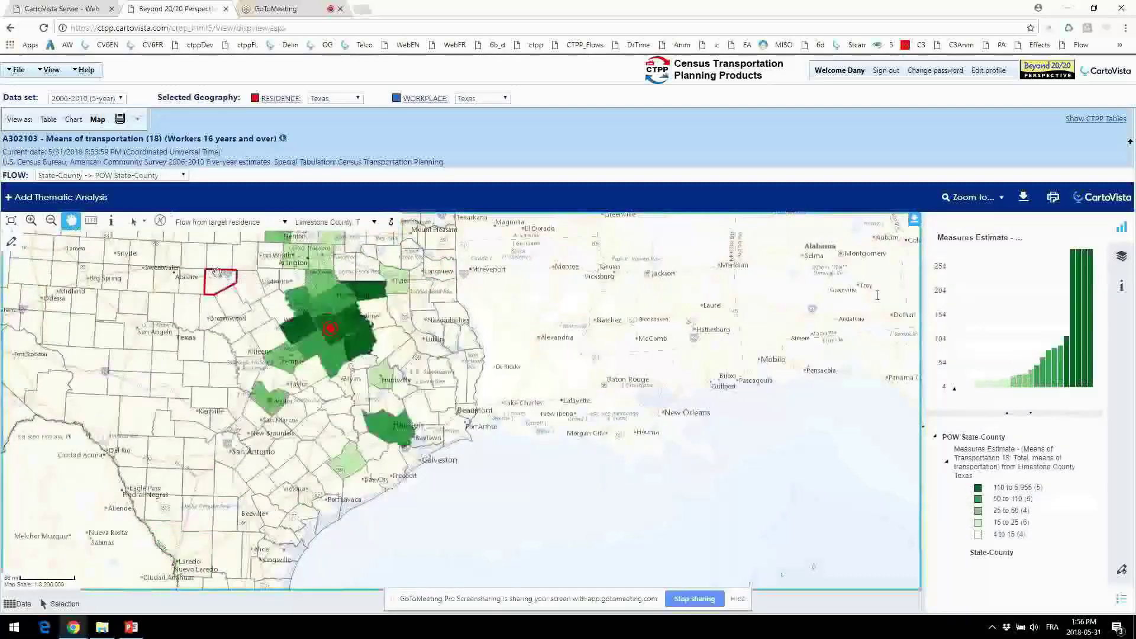
Step: Add a Flows analysis of 'Total, means of transportation' drawn with graduated size
click(88, 196)
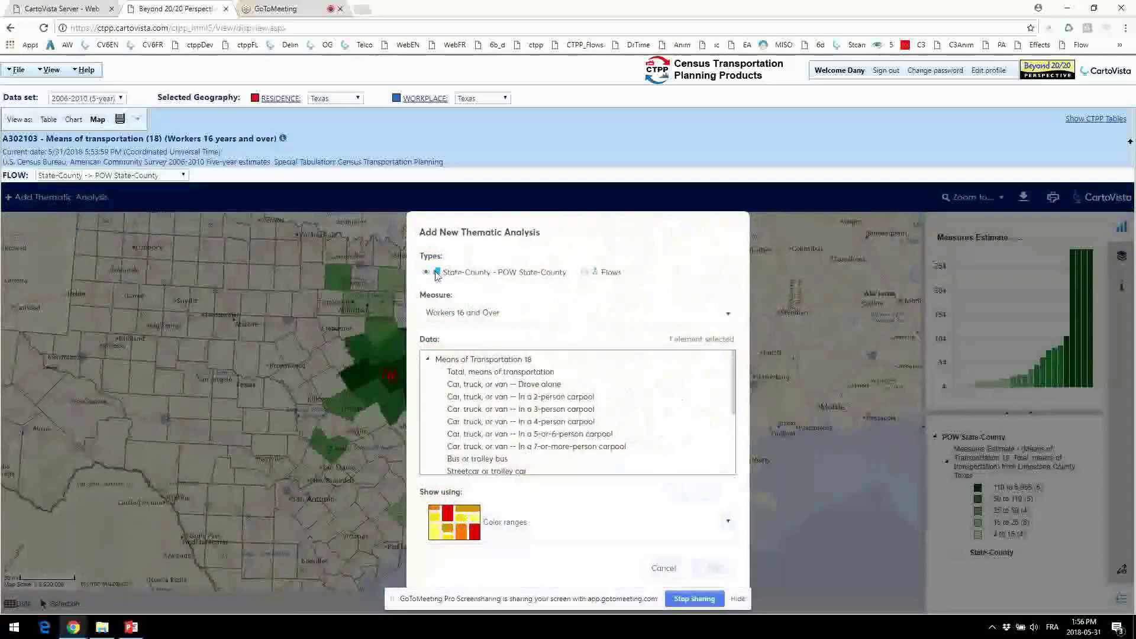
click(584, 273)
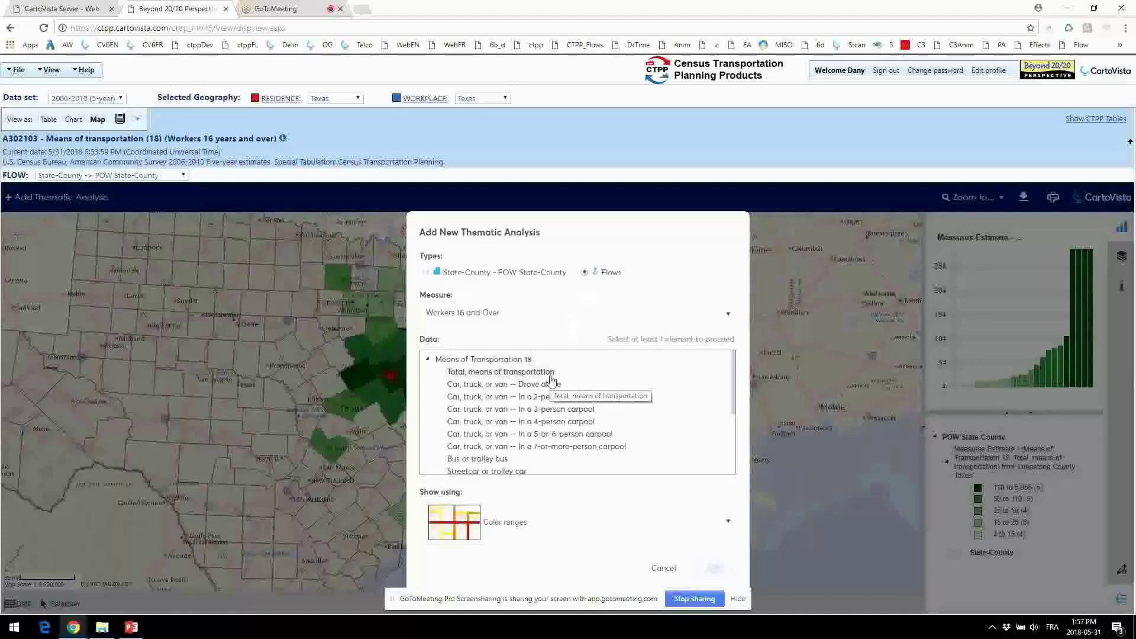
click(531, 372)
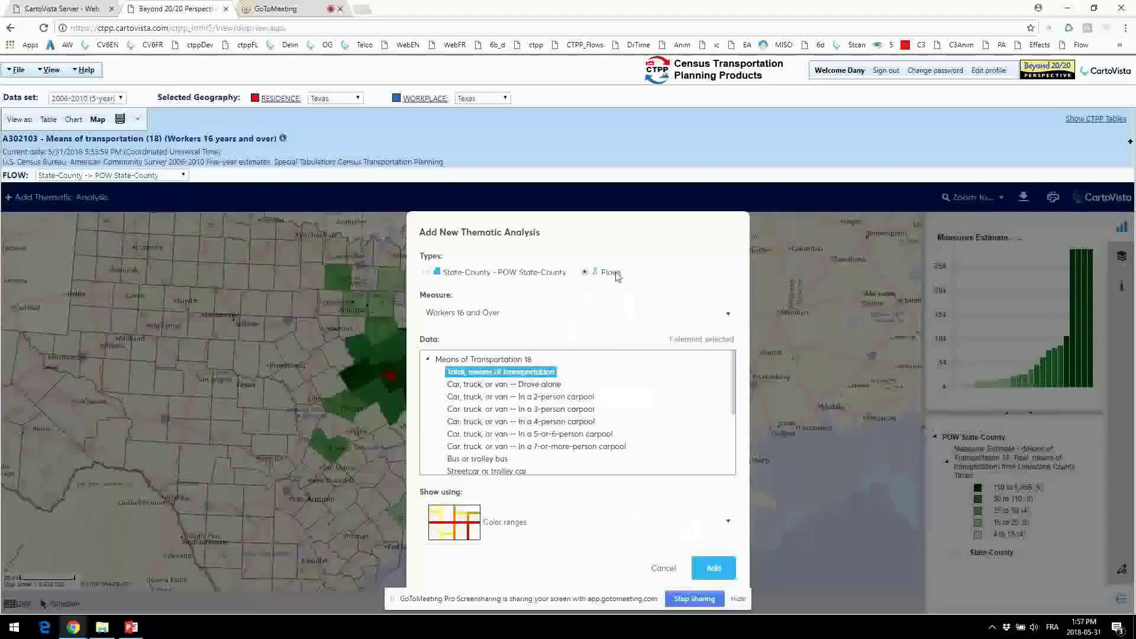
click(625, 525)
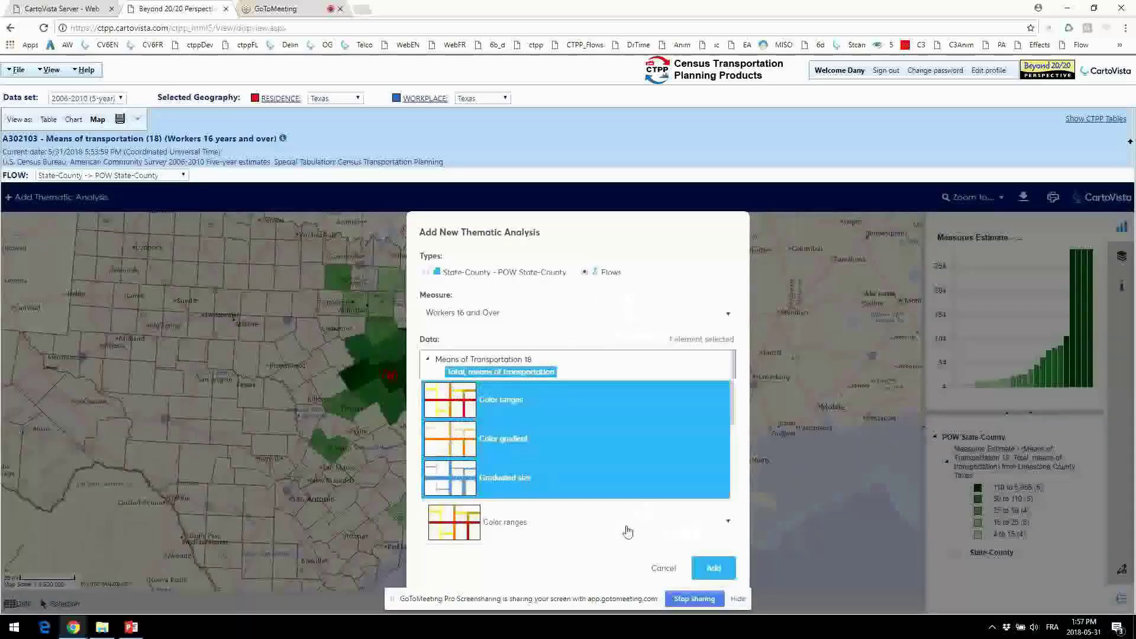
drag(733, 418, 733, 434)
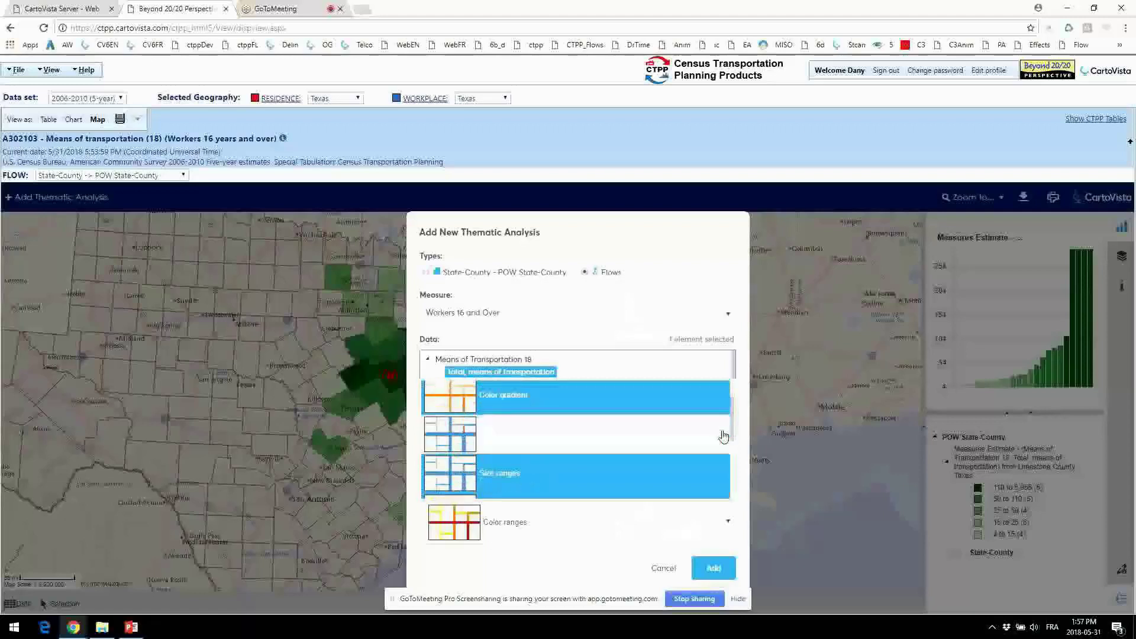
click(722, 432)
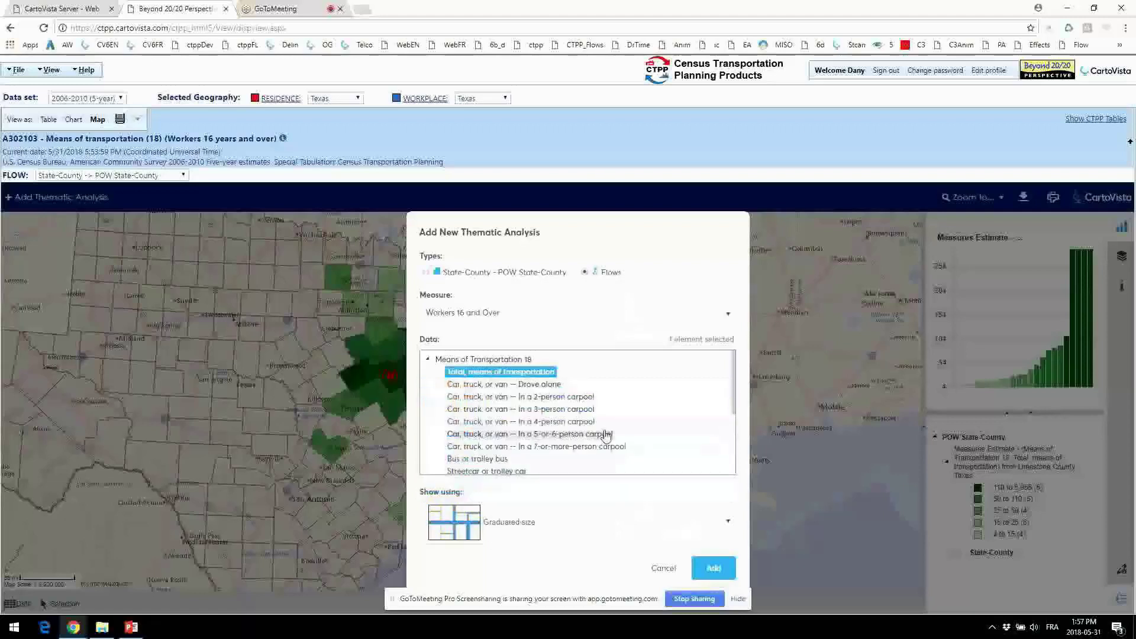
click(714, 569)
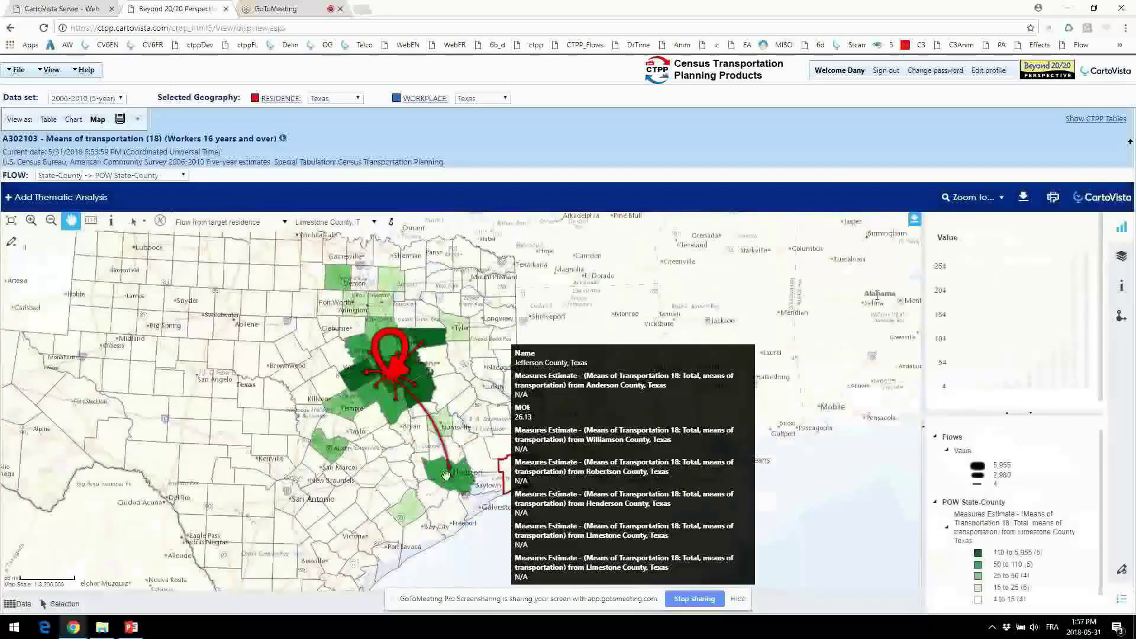
Step: Set the Flows Value maximum arrow width to 15 and apply it, centring on Limestone's flows
scroll(374, 466, up, 1)
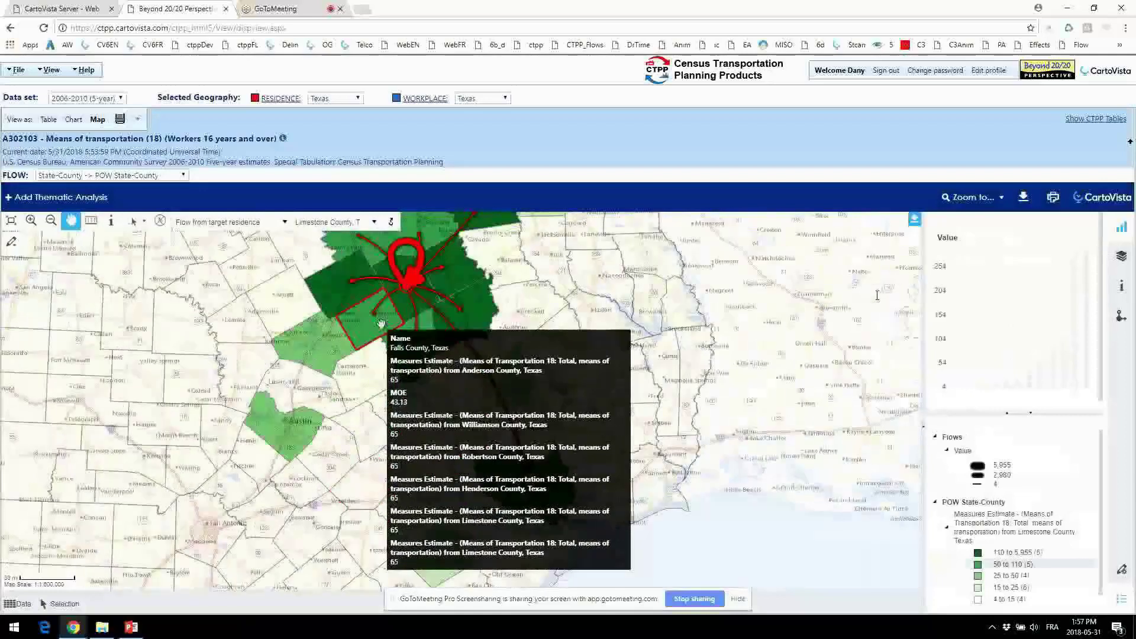
drag(381, 324, 391, 391)
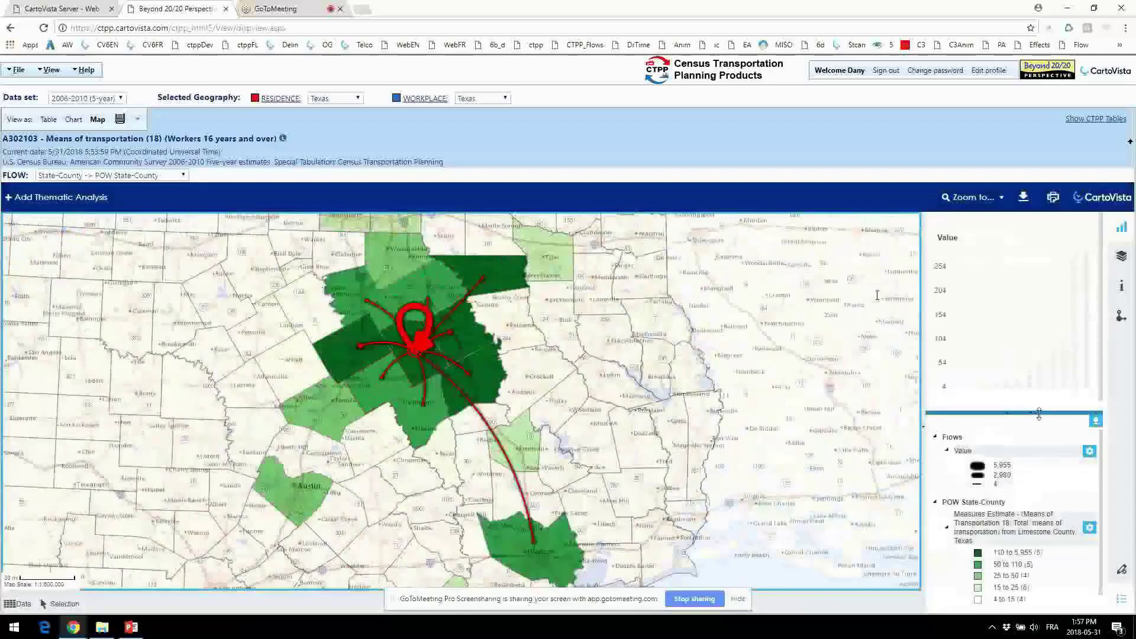
click(1089, 451)
click(995, 451)
key(BackSpace)
text(2)
text(5)
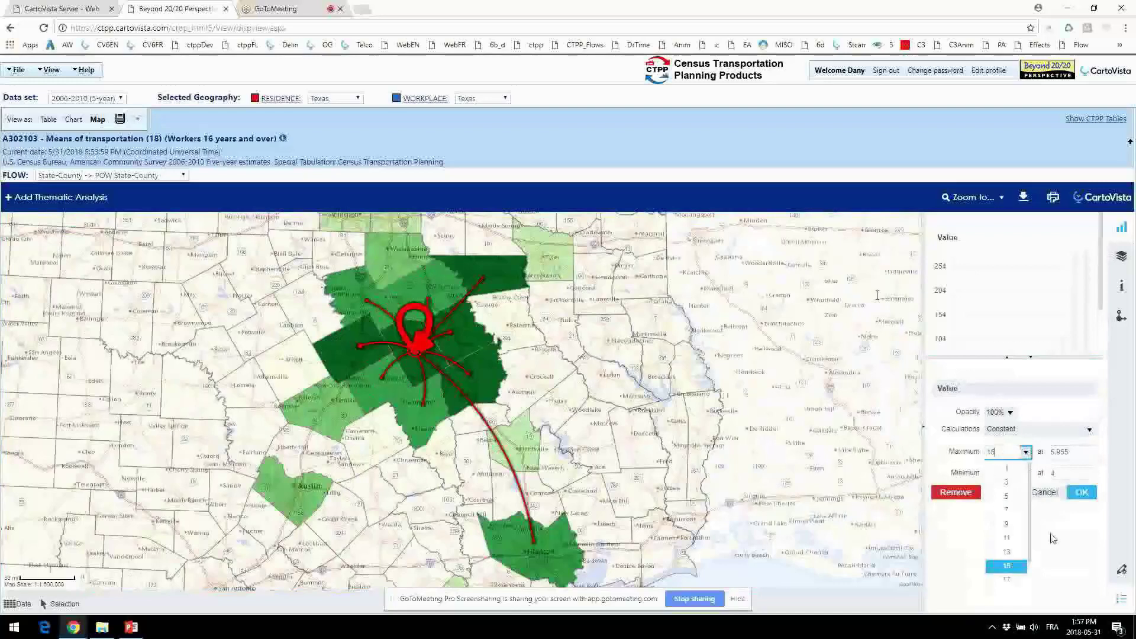
click(866, 510)
mouse_move(439, 329)
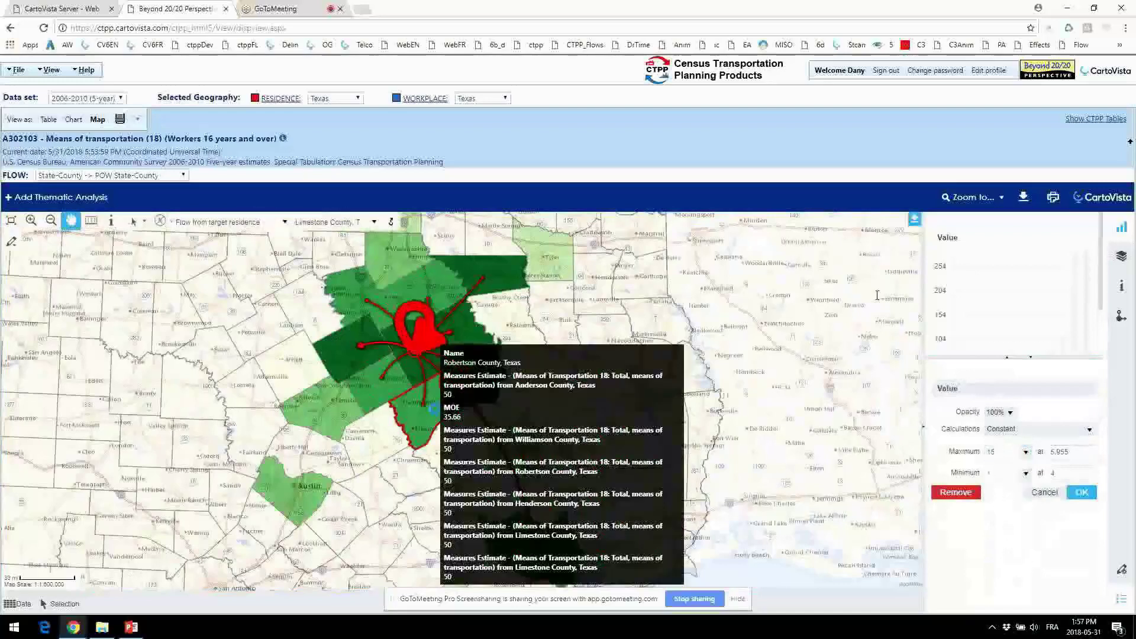
scroll(439, 329, up, 1)
drag(439, 329, 448, 379)
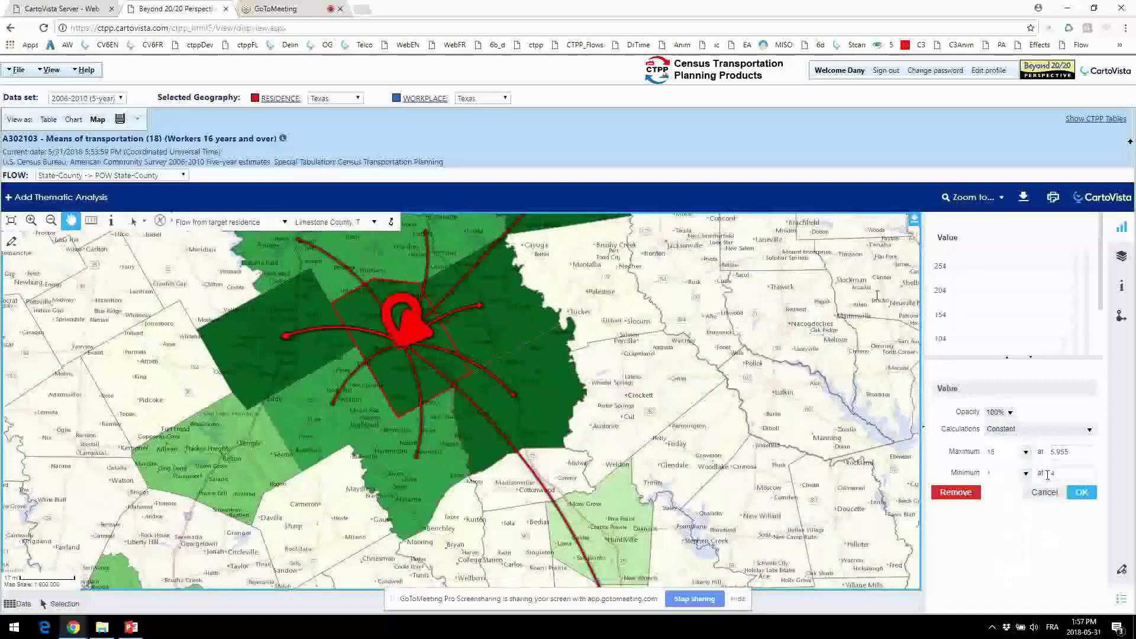
click(1082, 492)
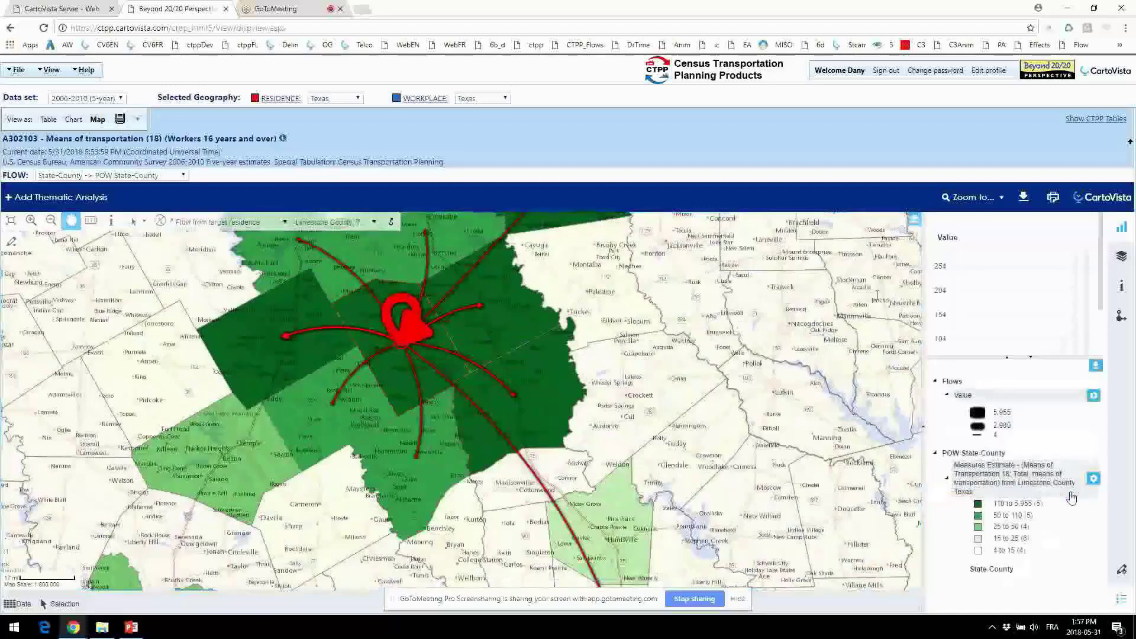
Step: In Flows - Configuration, try 20, 10 and 5 maximum flows, then choose 40
click(1123, 323)
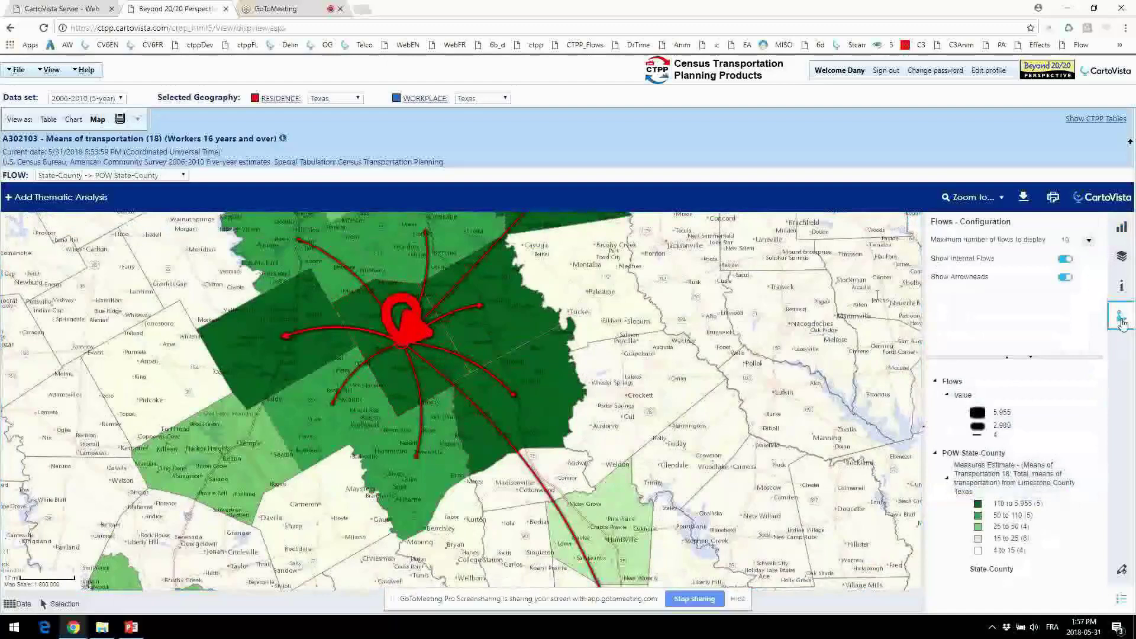
scroll(633, 343, down, 1)
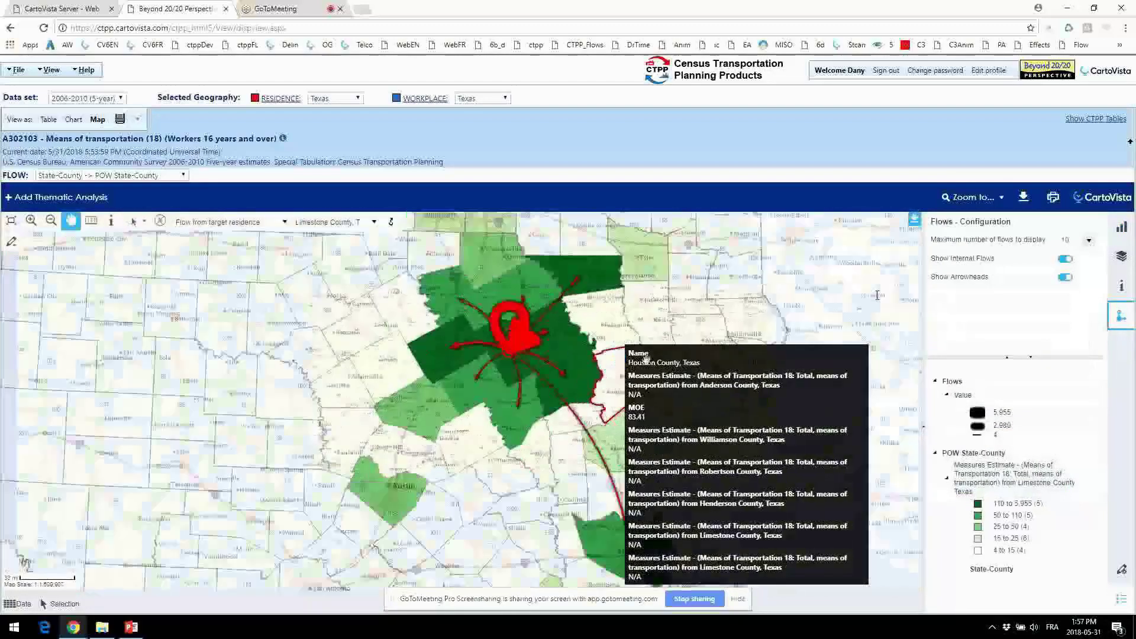
click(1090, 241)
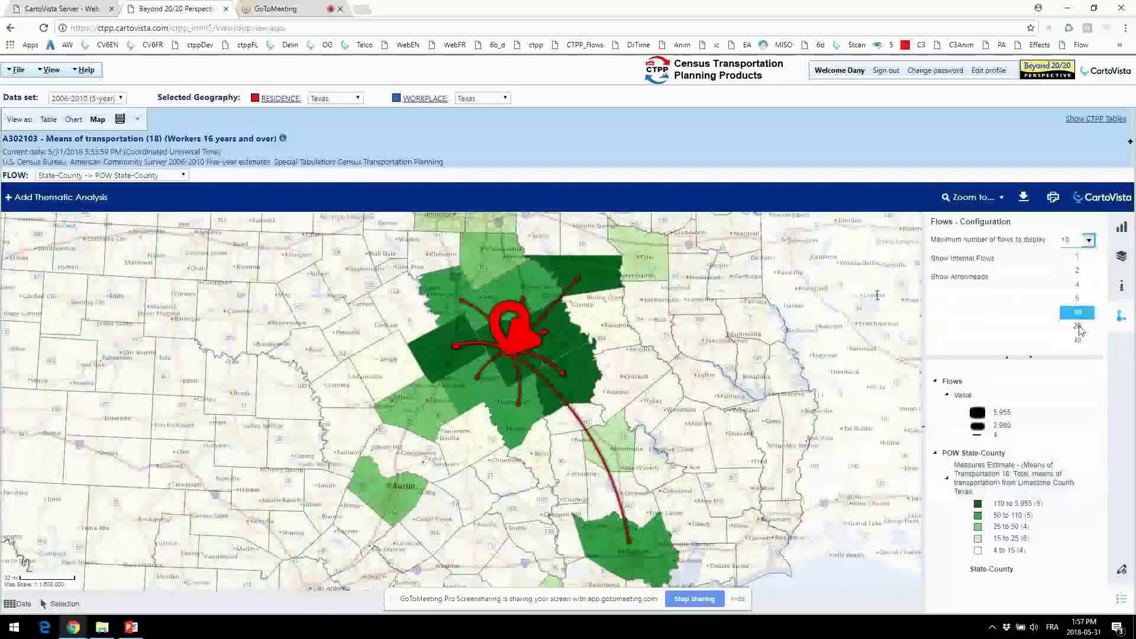
click(1077, 326)
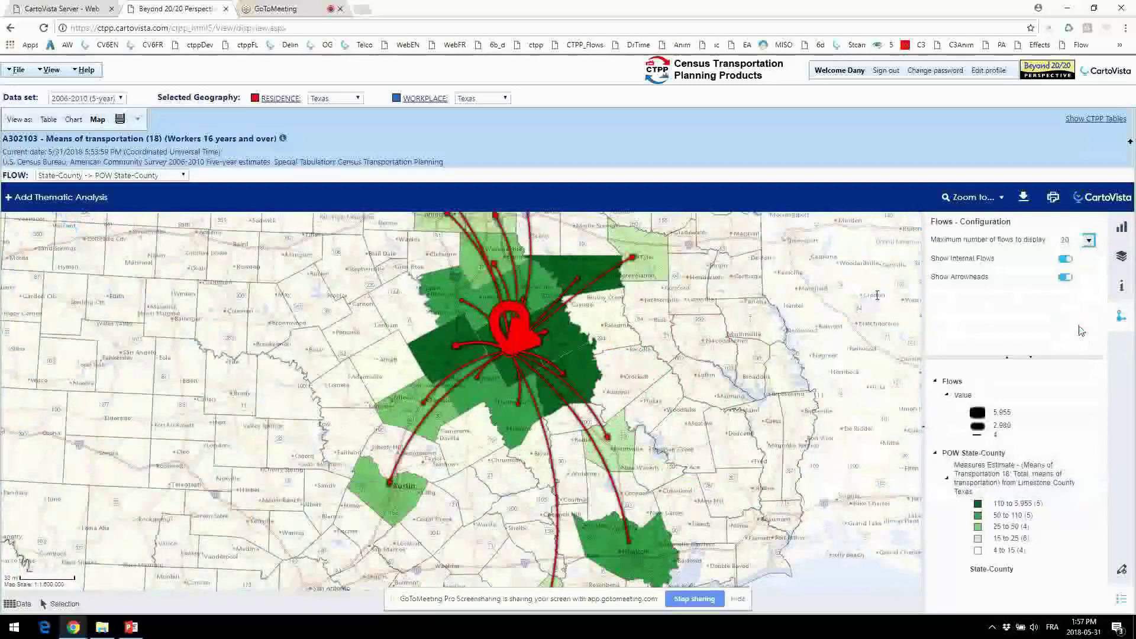
click(1088, 241)
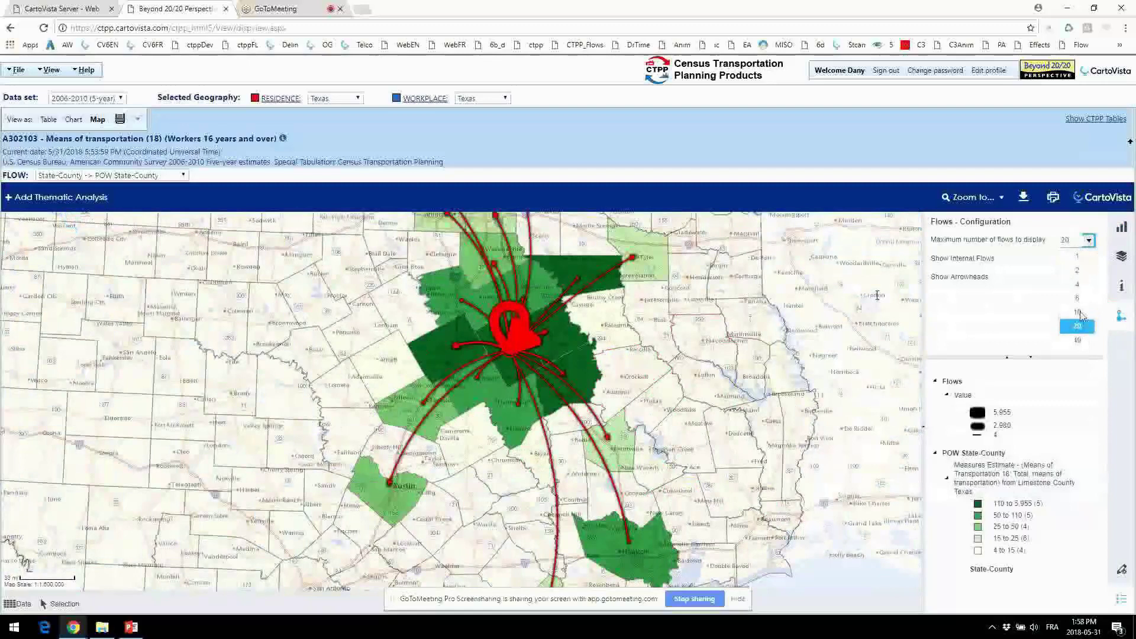
click(1079, 313)
click(1088, 240)
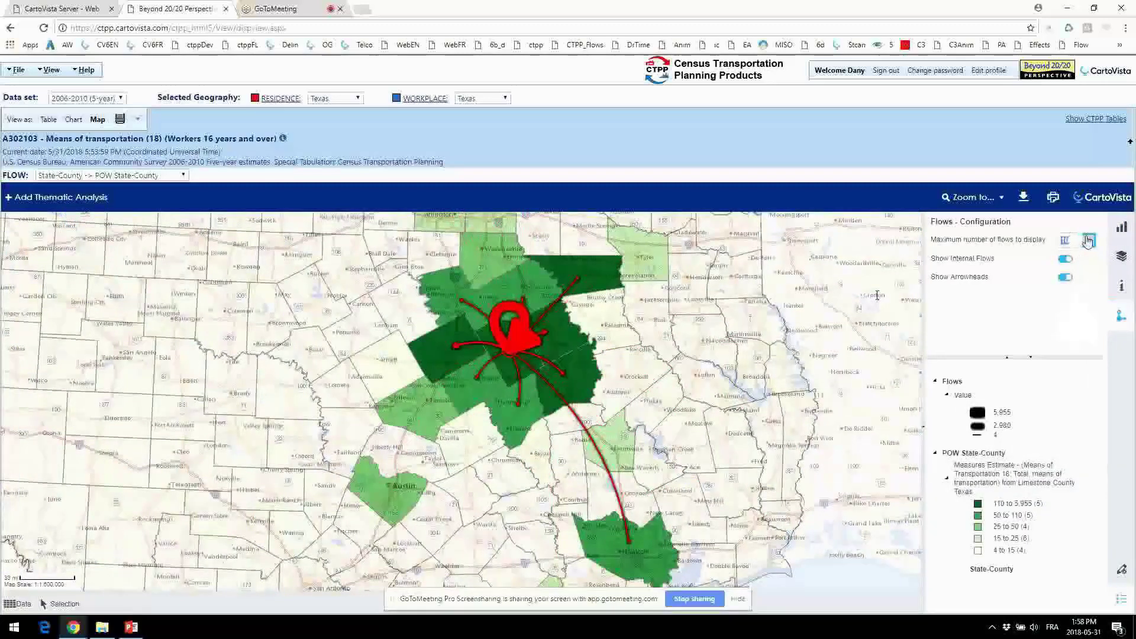
click(1094, 280)
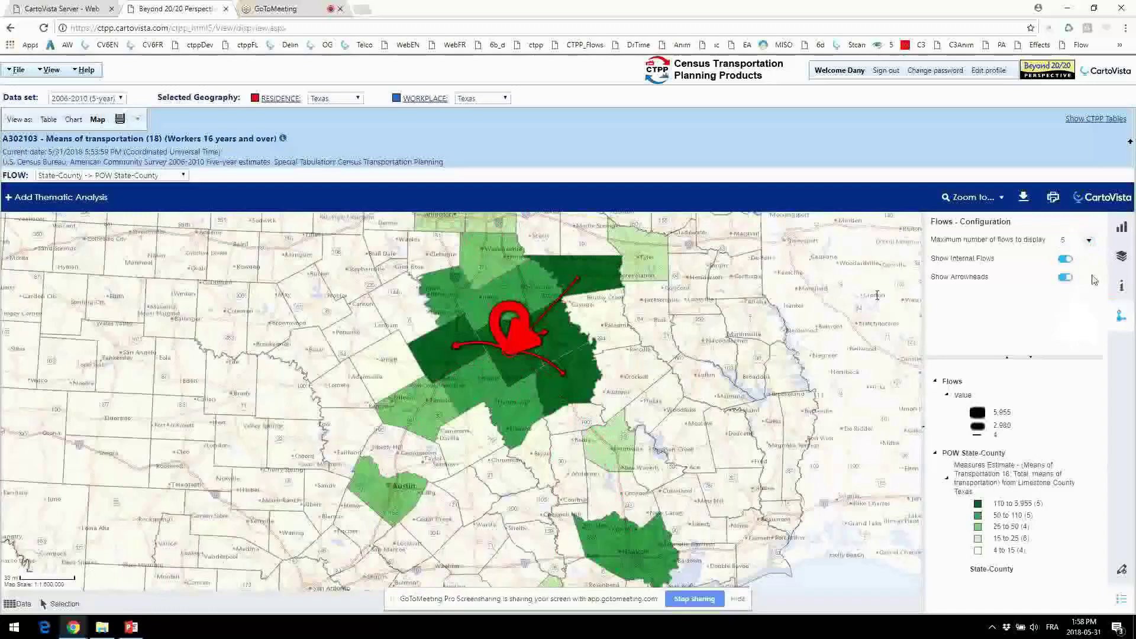
click(1088, 241)
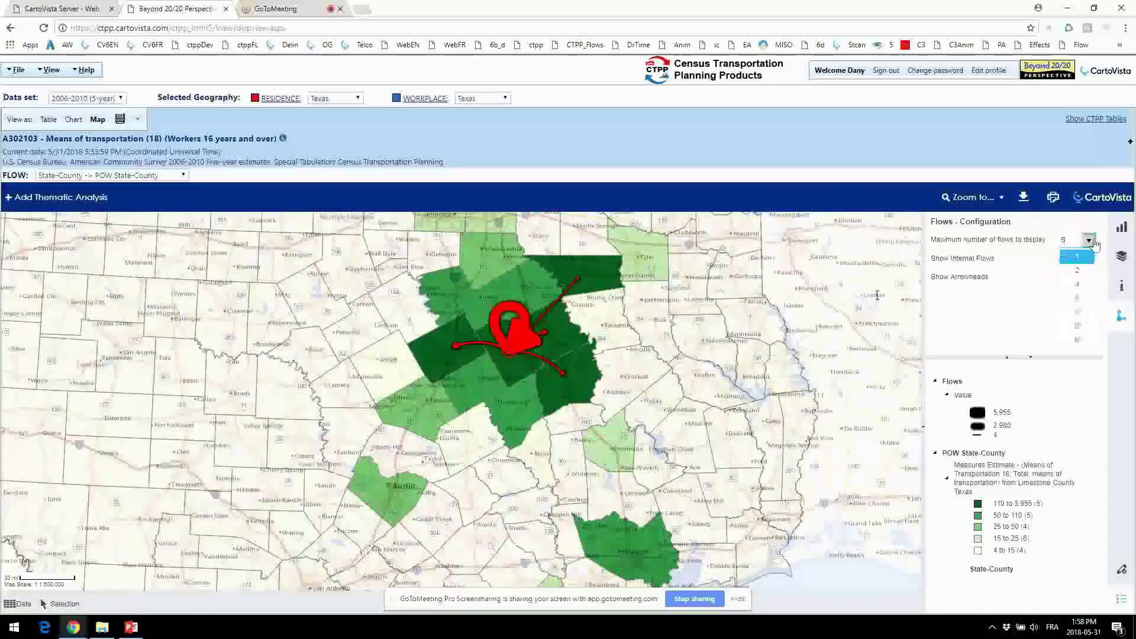
click(1086, 341)
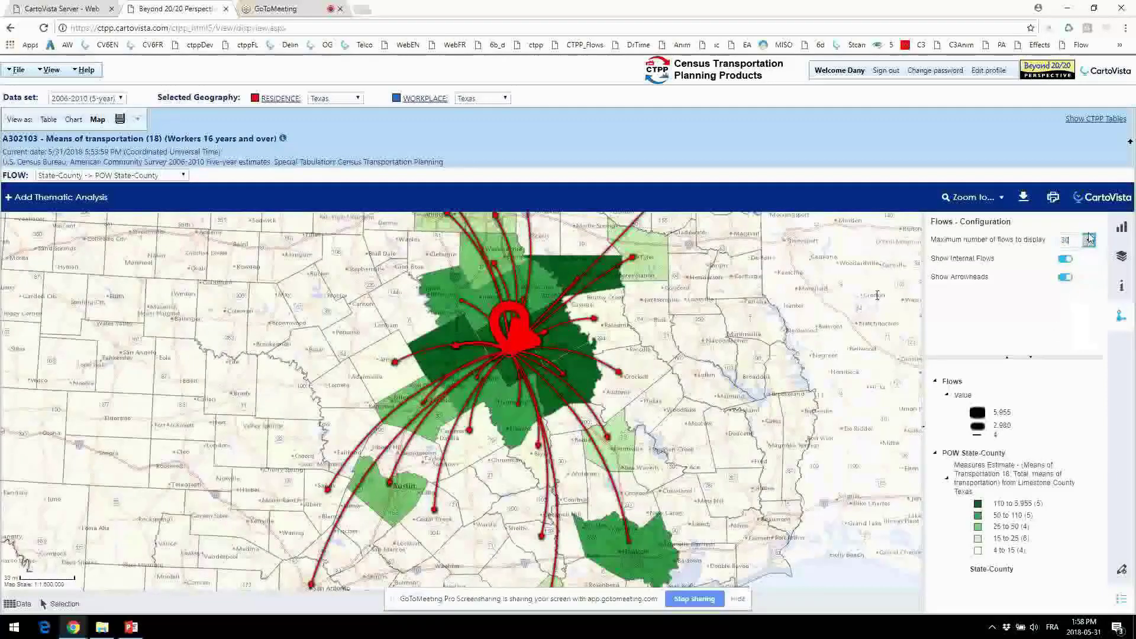
Step: Turn off arrowheads, make Coryell County the flow origin, and hide internal flows
click(1065, 278)
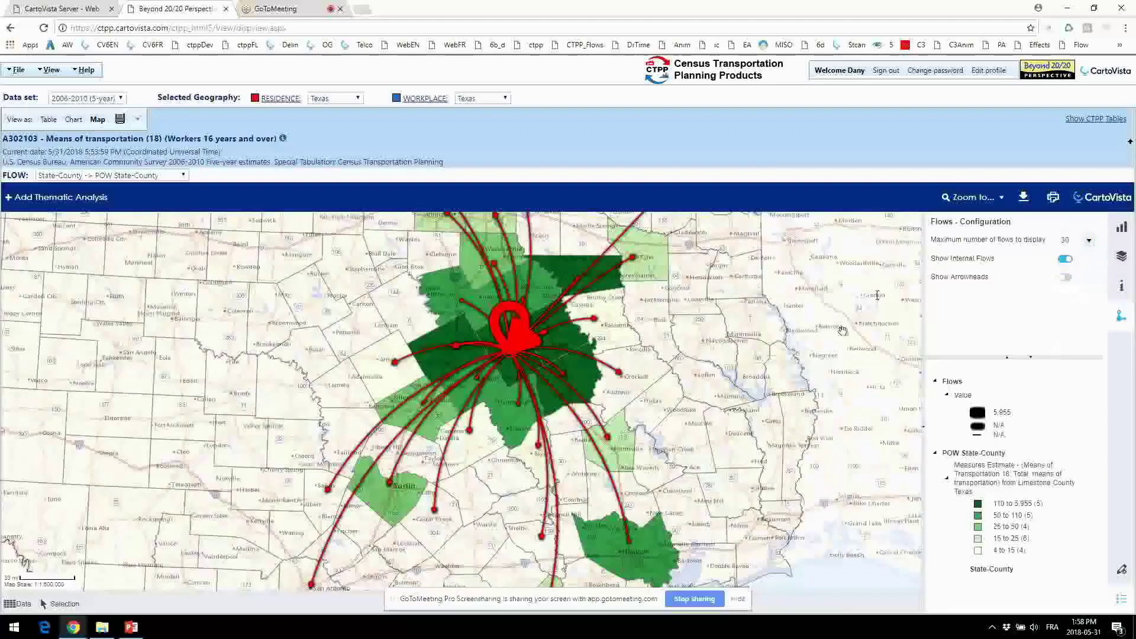
mouse_move(163, 237)
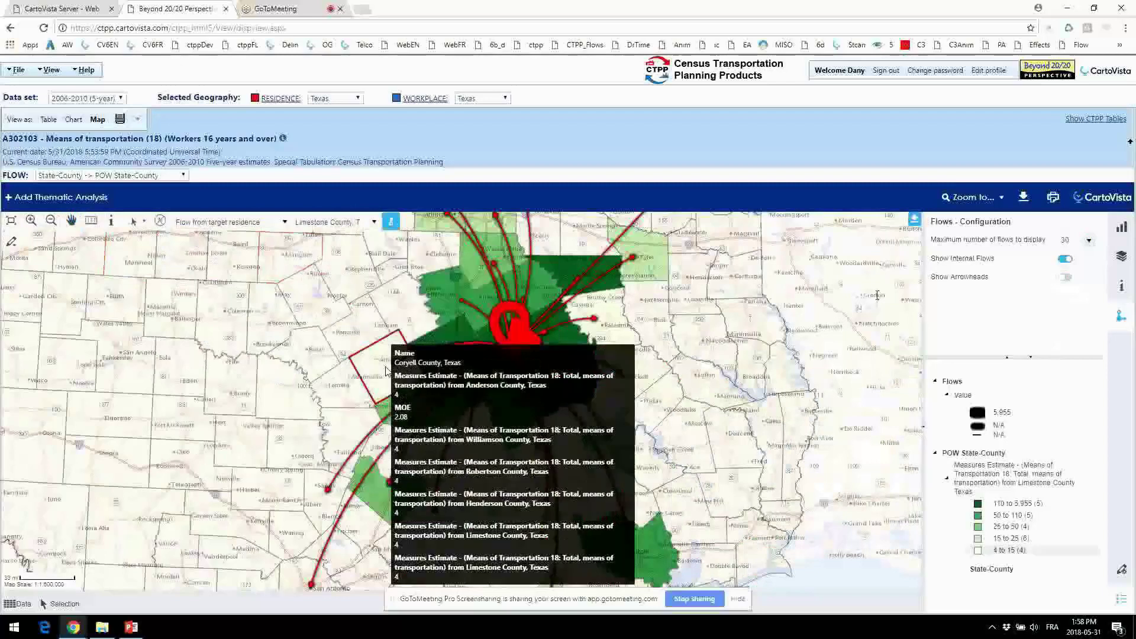
click(387, 371)
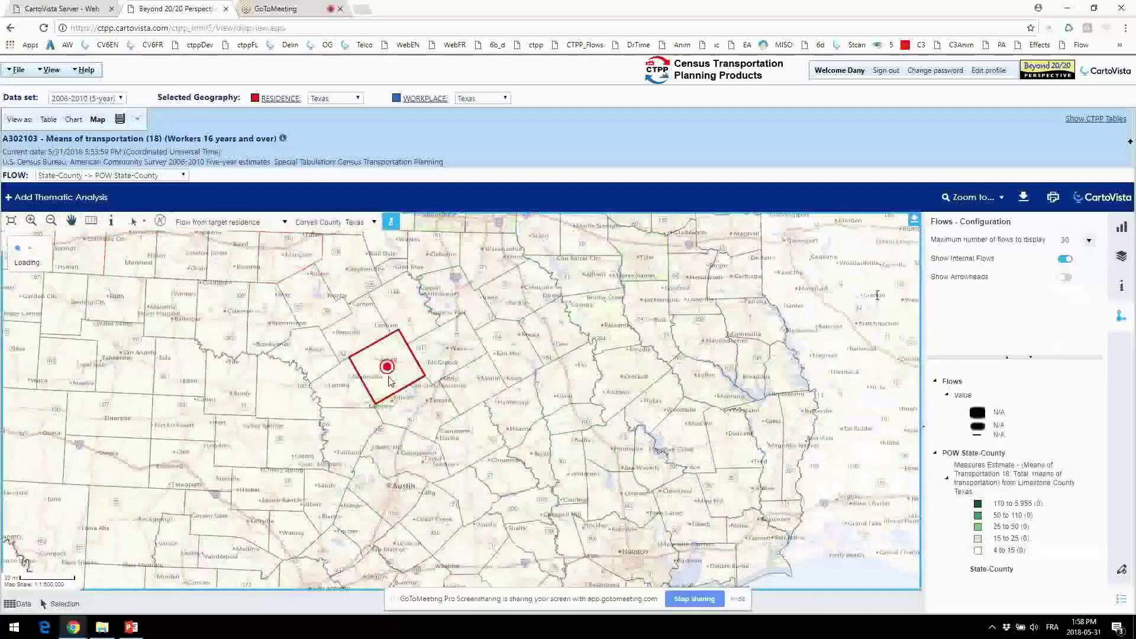
mouse_move(610, 344)
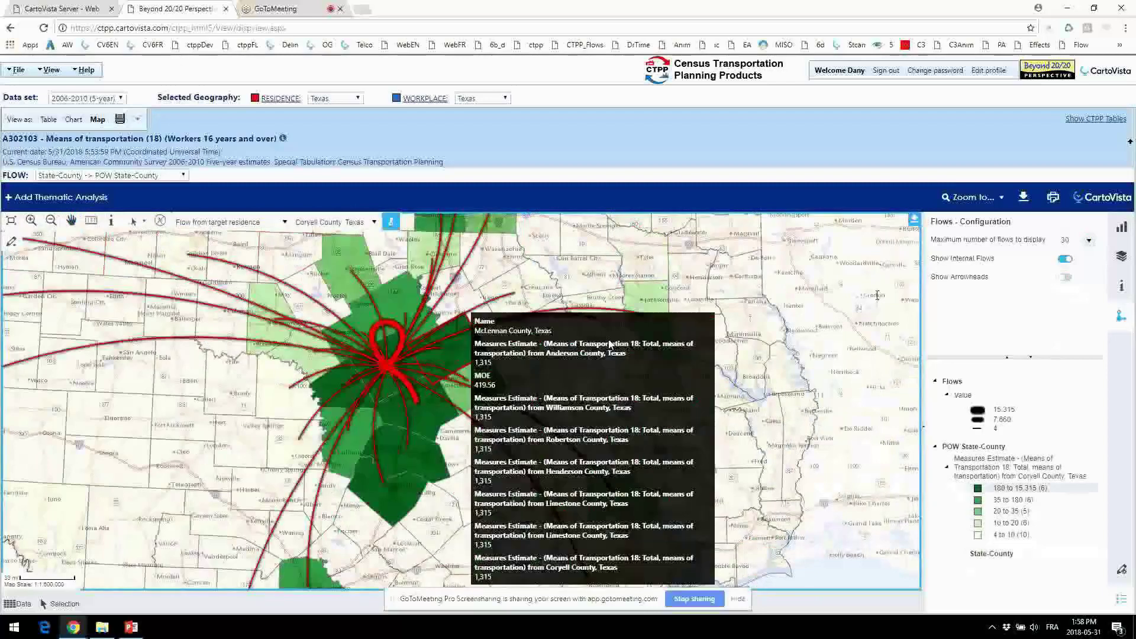
click(1069, 261)
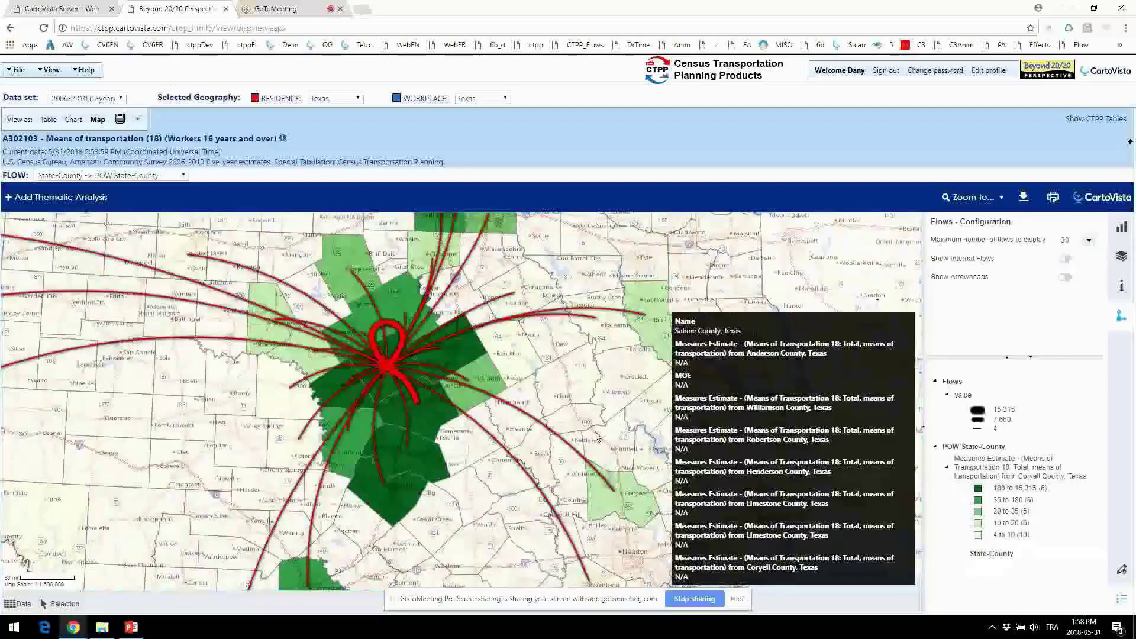
Step: Make Montgomery County the flow origin and turn arrowheads back on
mouse_move(620, 500)
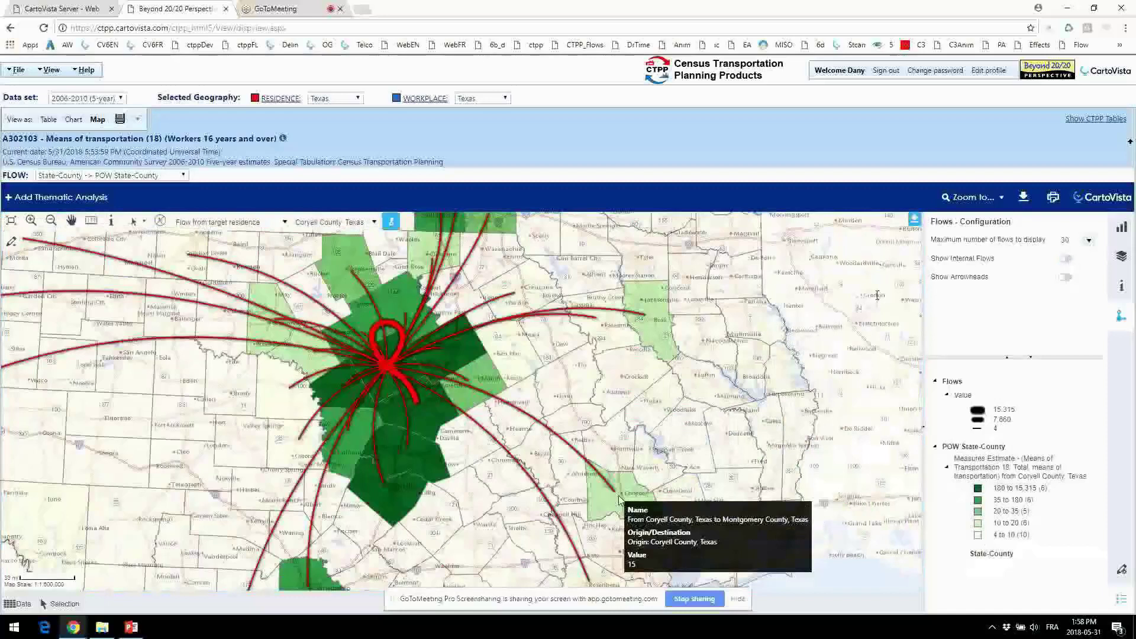
click(619, 500)
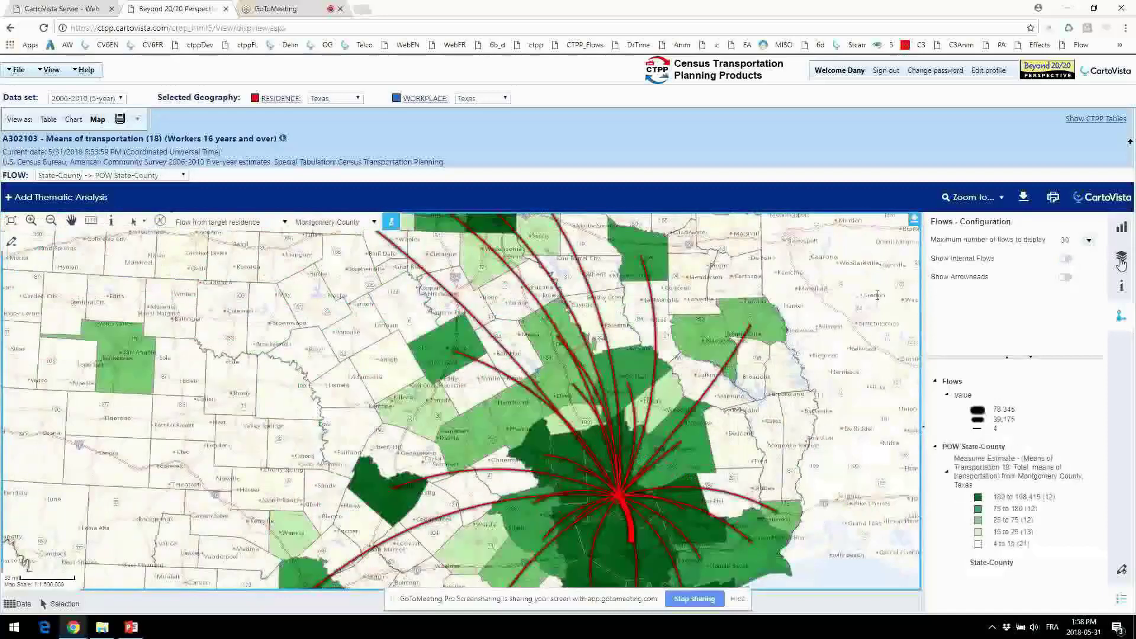
click(1066, 278)
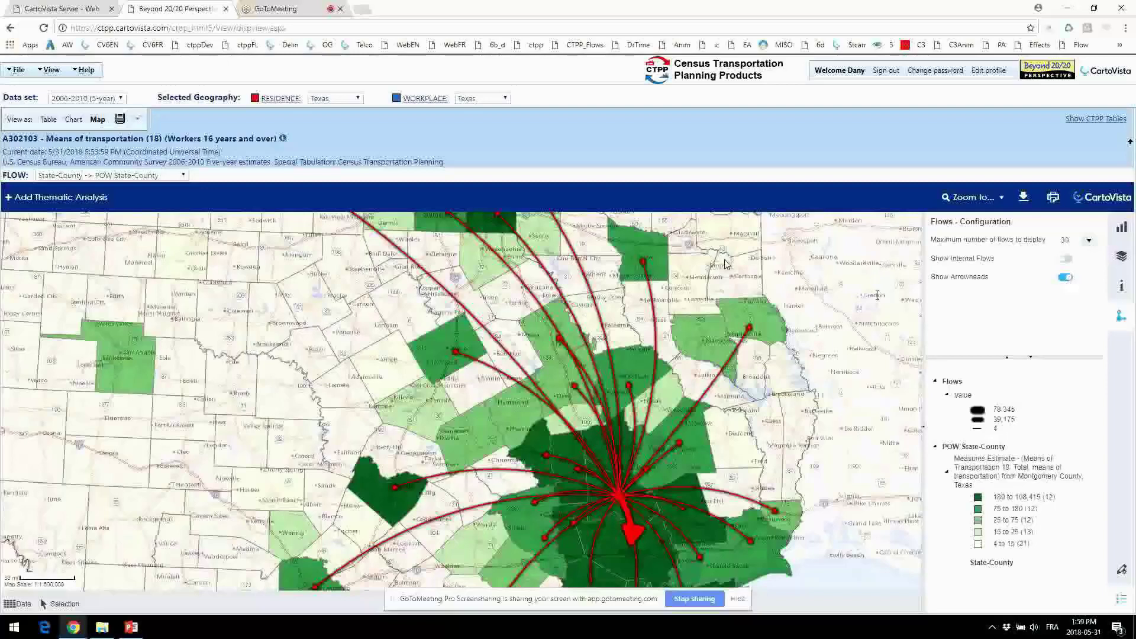
Step: Pan to show the full Montgomery County flow pattern and drag the legend splitter upward
mouse_move(375, 398)
drag(374, 398, 340, 283)
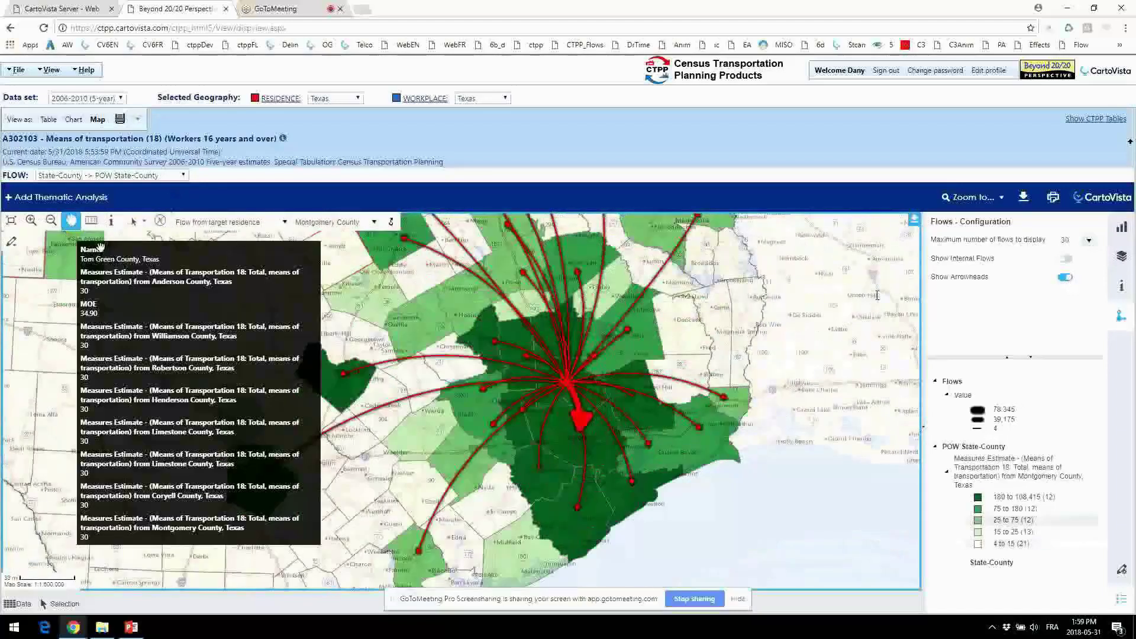
click(390, 224)
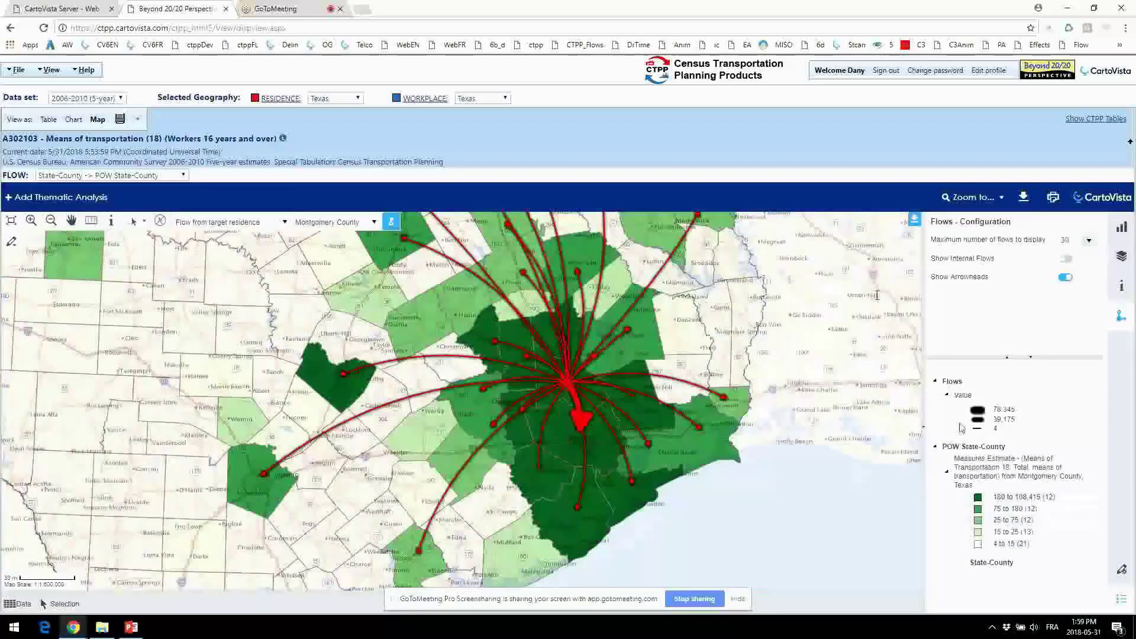
drag(981, 357, 977, 303)
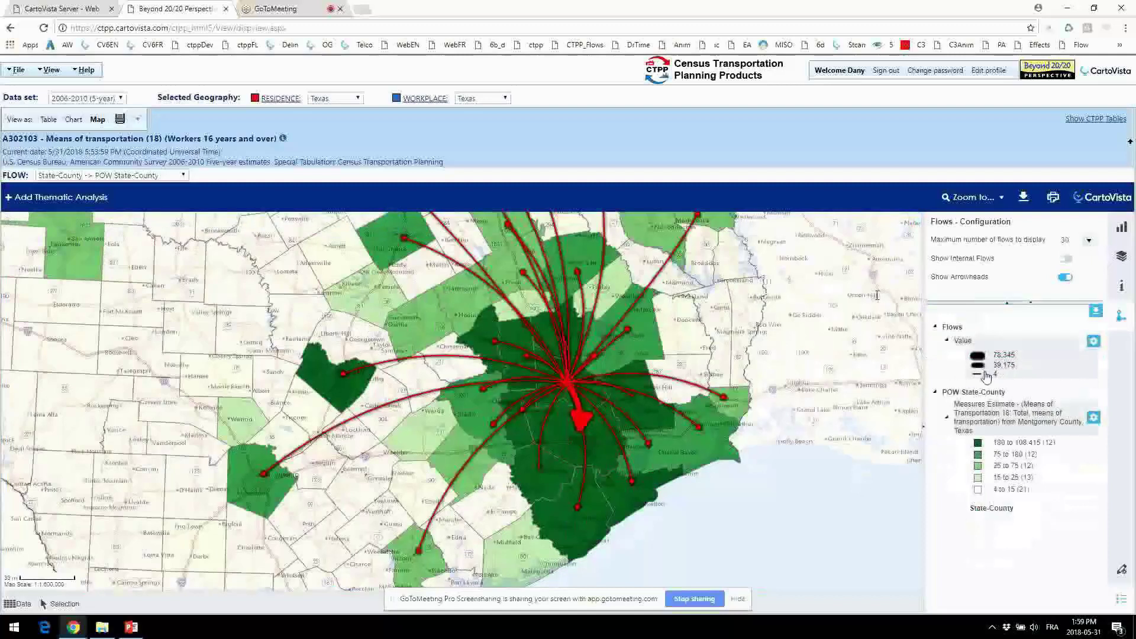
Step: Add a Flows analysis of 'Total, means of transportation' drawn as size ranges
click(78, 201)
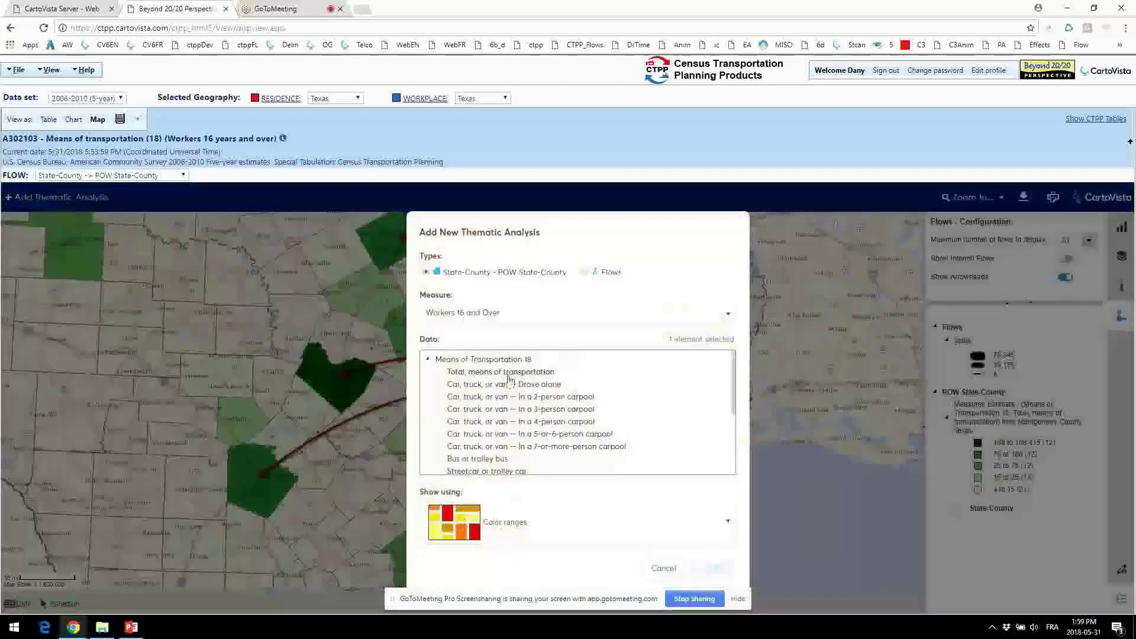
click(726, 533)
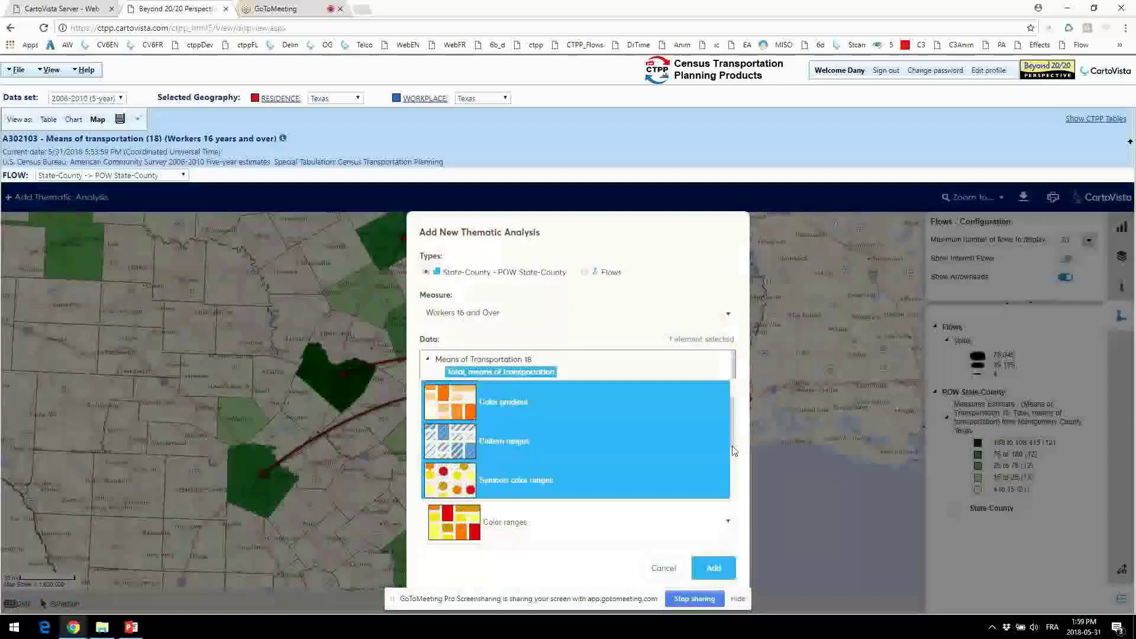
scroll(734, 451, down, 1)
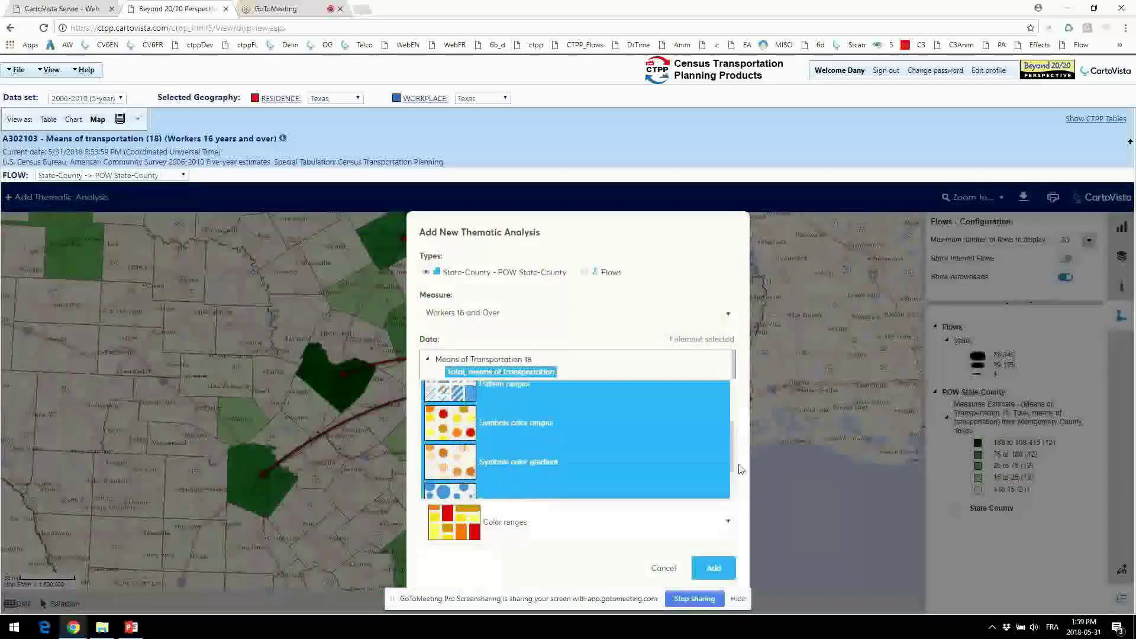
scroll(734, 451, up, 1)
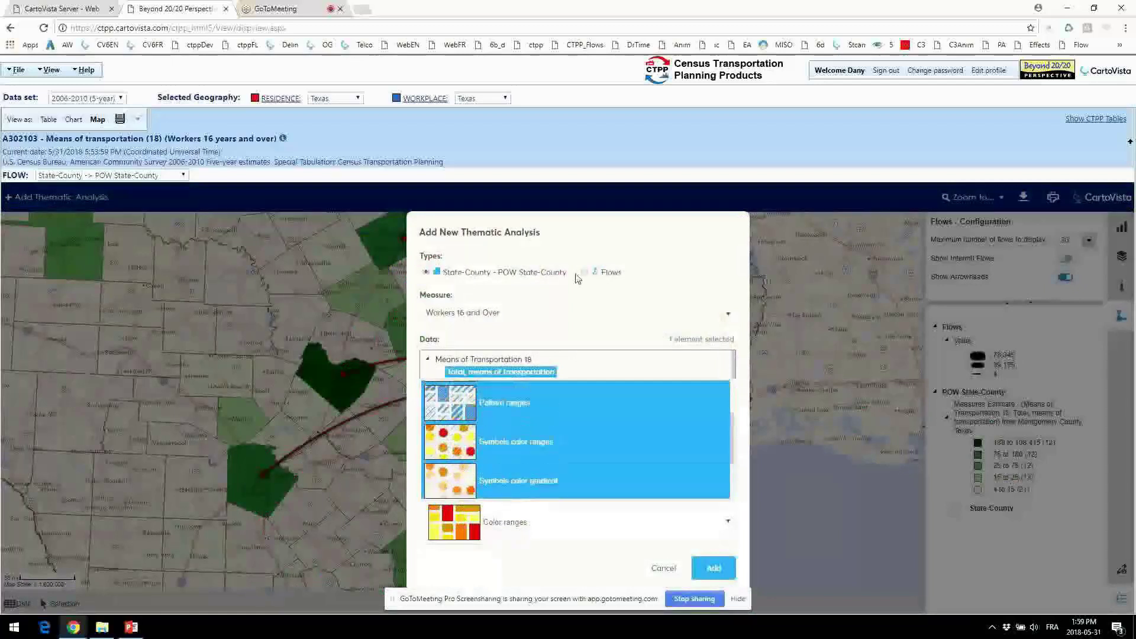
click(584, 273)
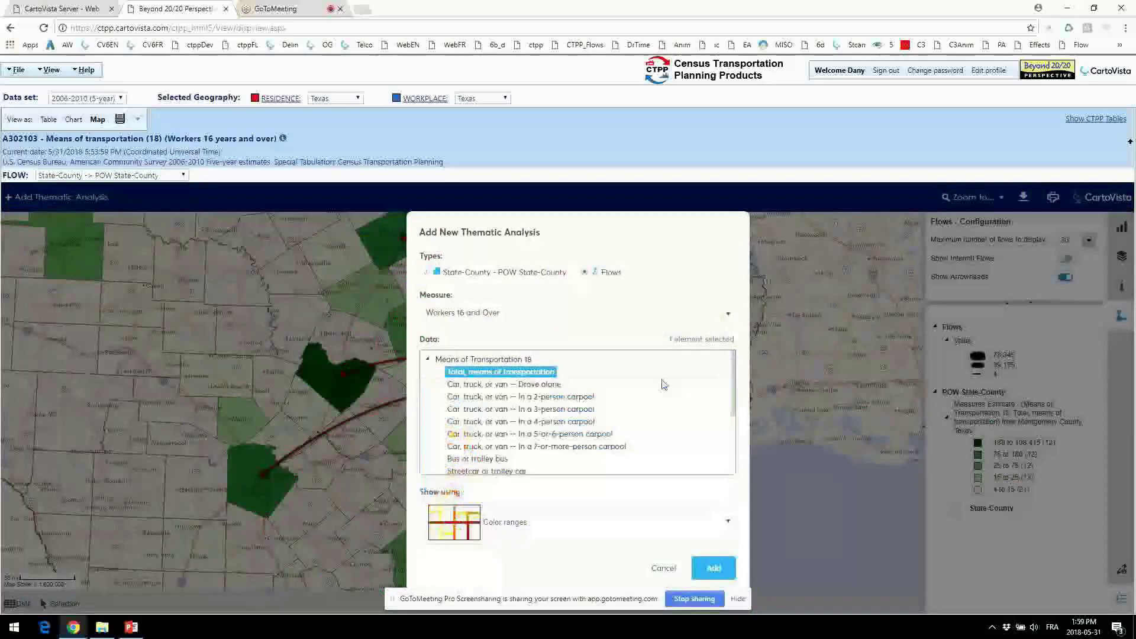
click(723, 533)
drag(734, 420, 734, 453)
click(471, 426)
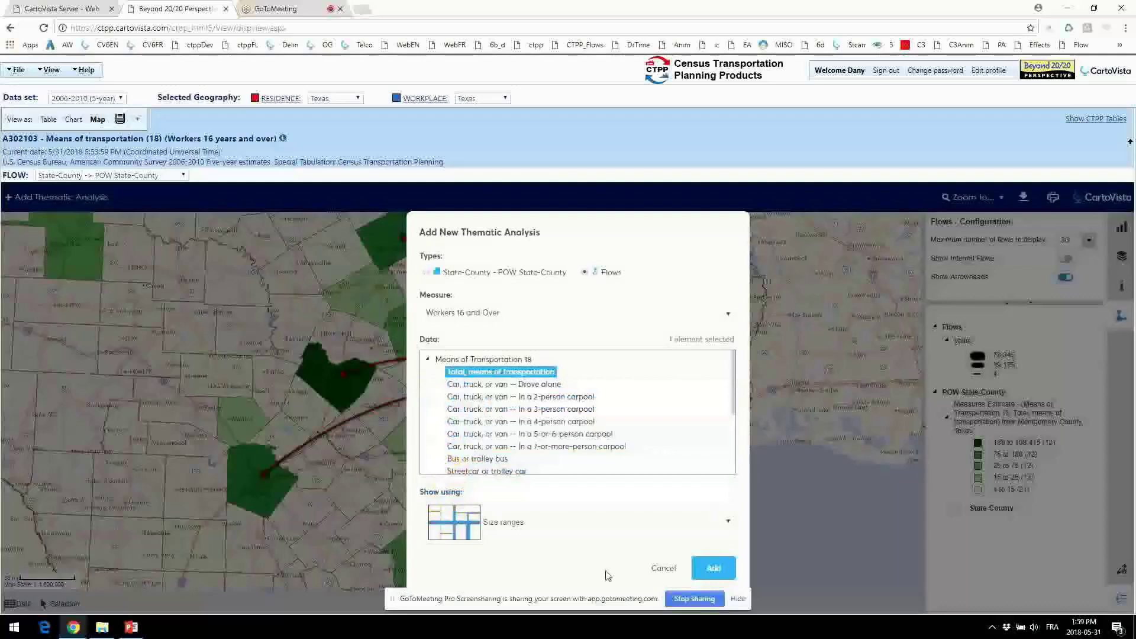
click(714, 569)
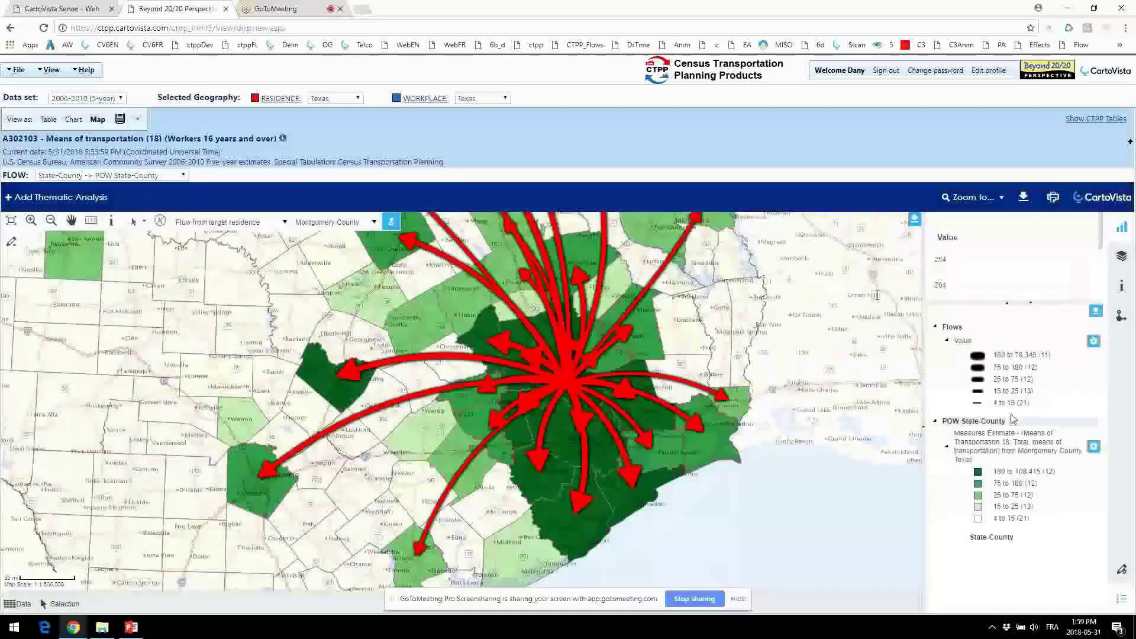
Step: In the flow range editor, keep size 5 for the top range and reverse the range order
click(1094, 341)
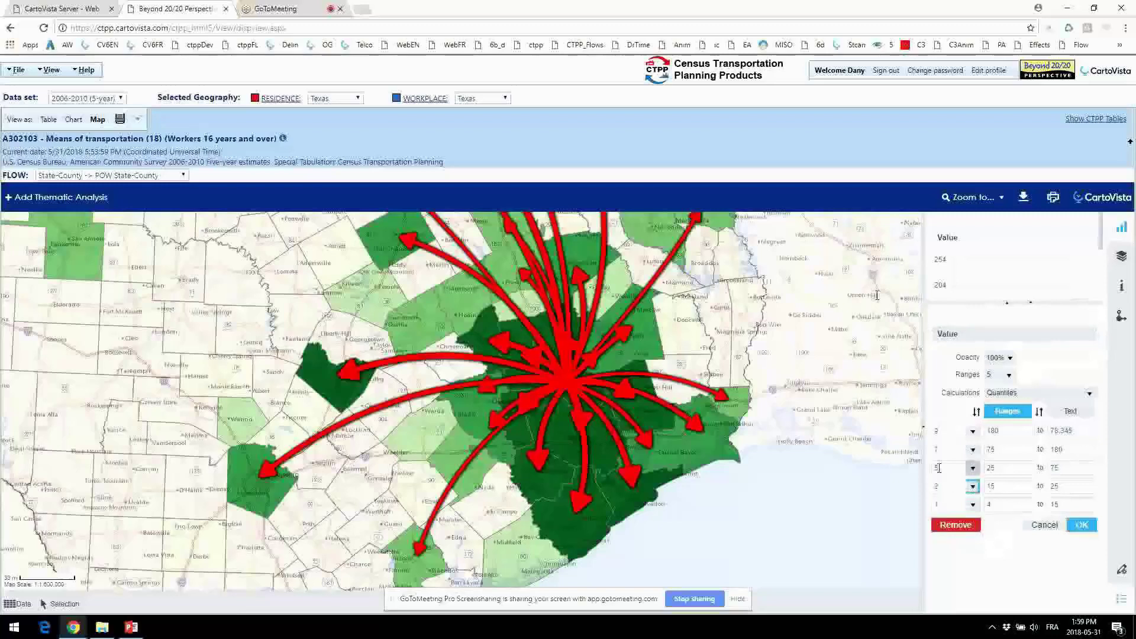
click(933, 432)
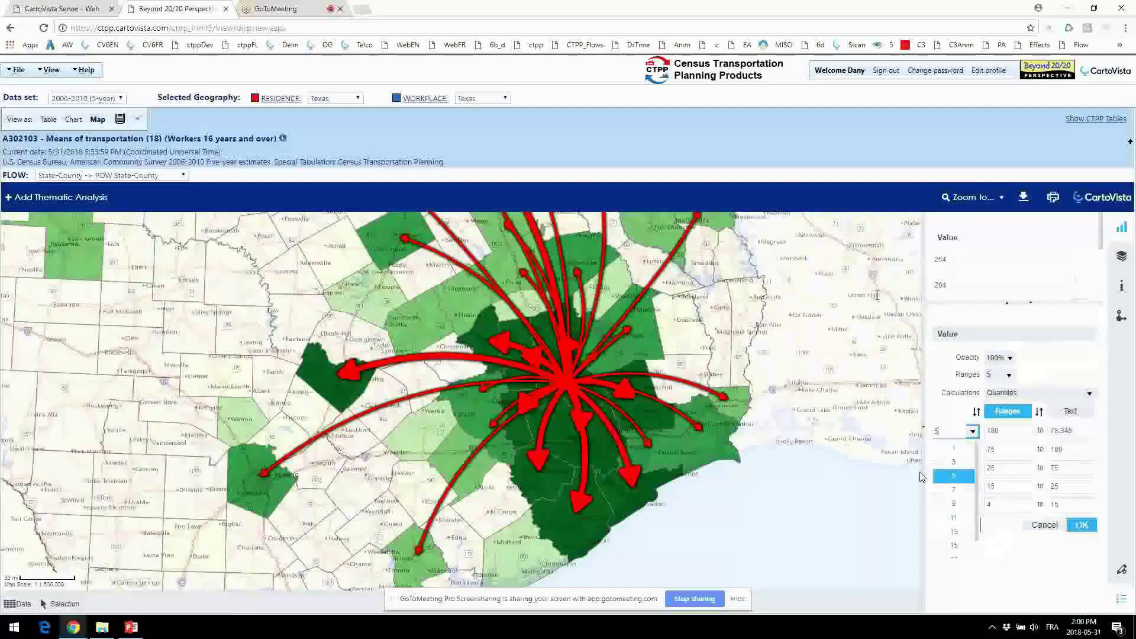
click(950, 476)
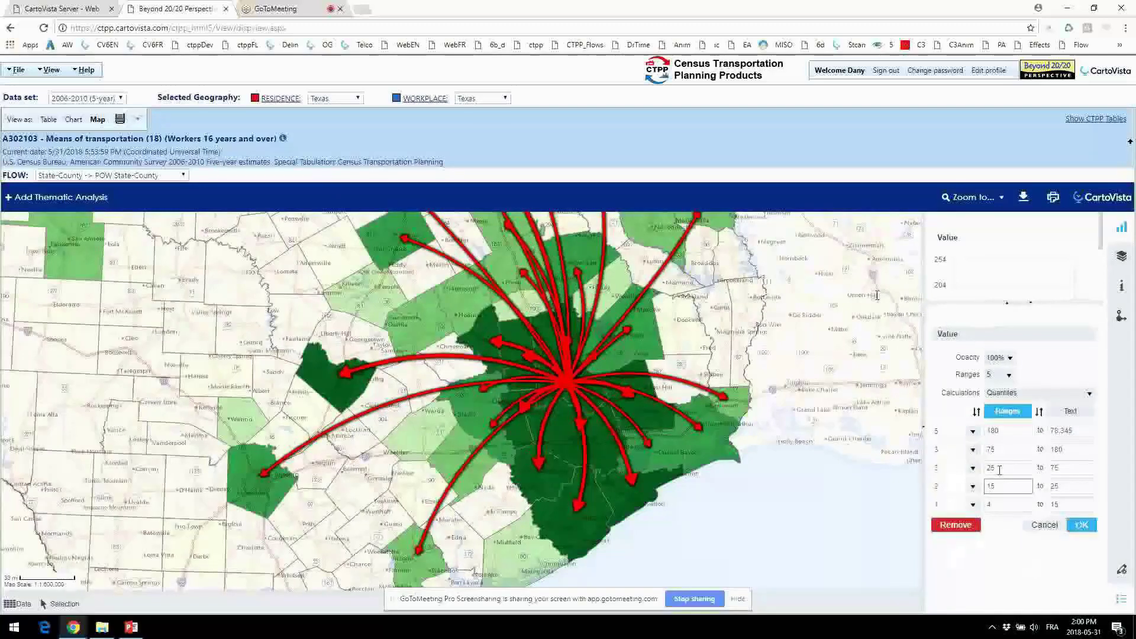
click(977, 414)
click(1081, 524)
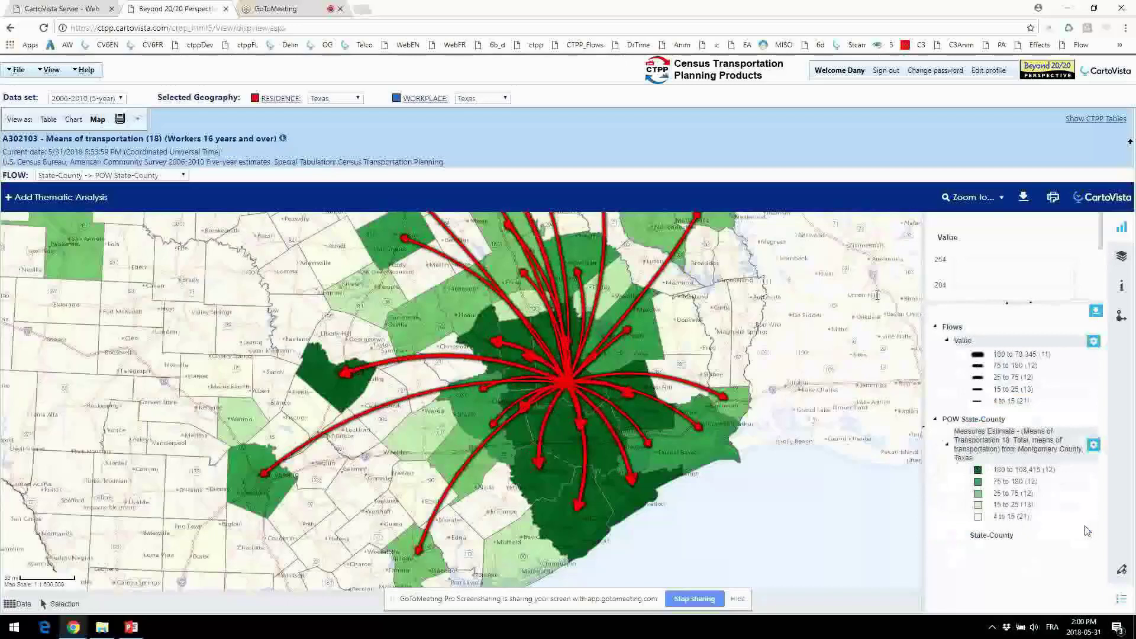
Step: Limit the map to 20 displayed flows in Flows - Configuration
mouse_move(599, 292)
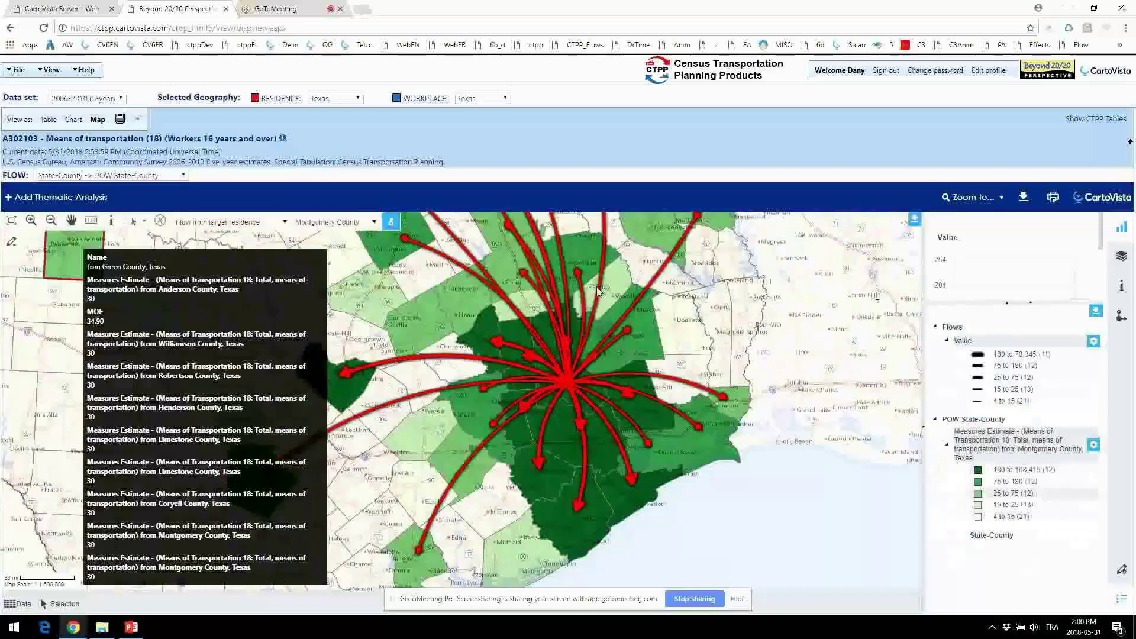
click(1120, 324)
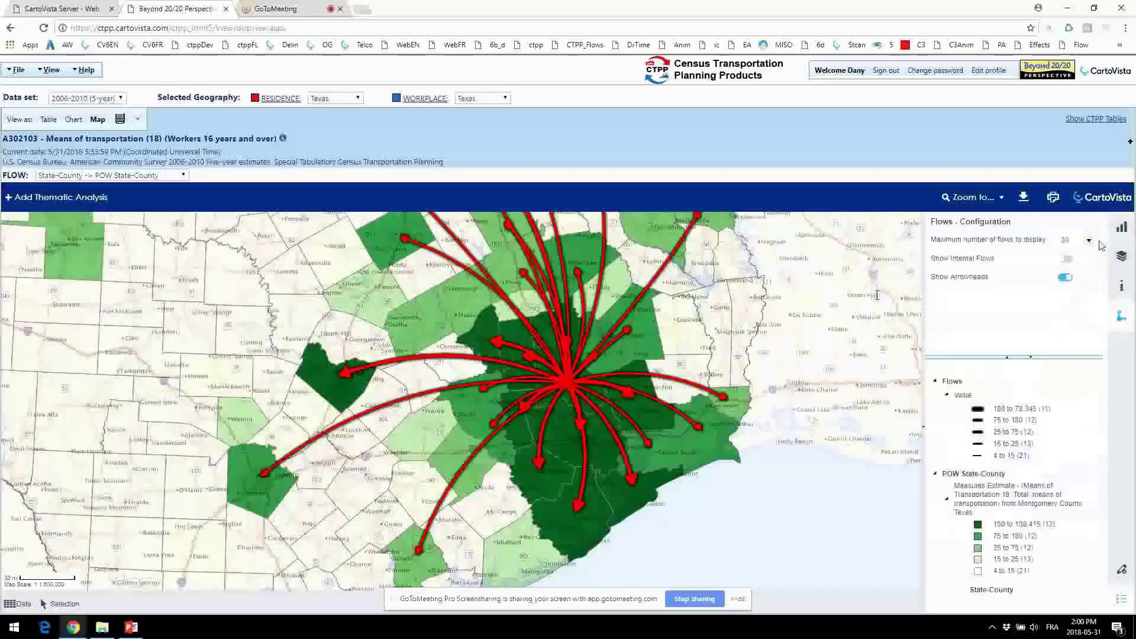
click(1091, 241)
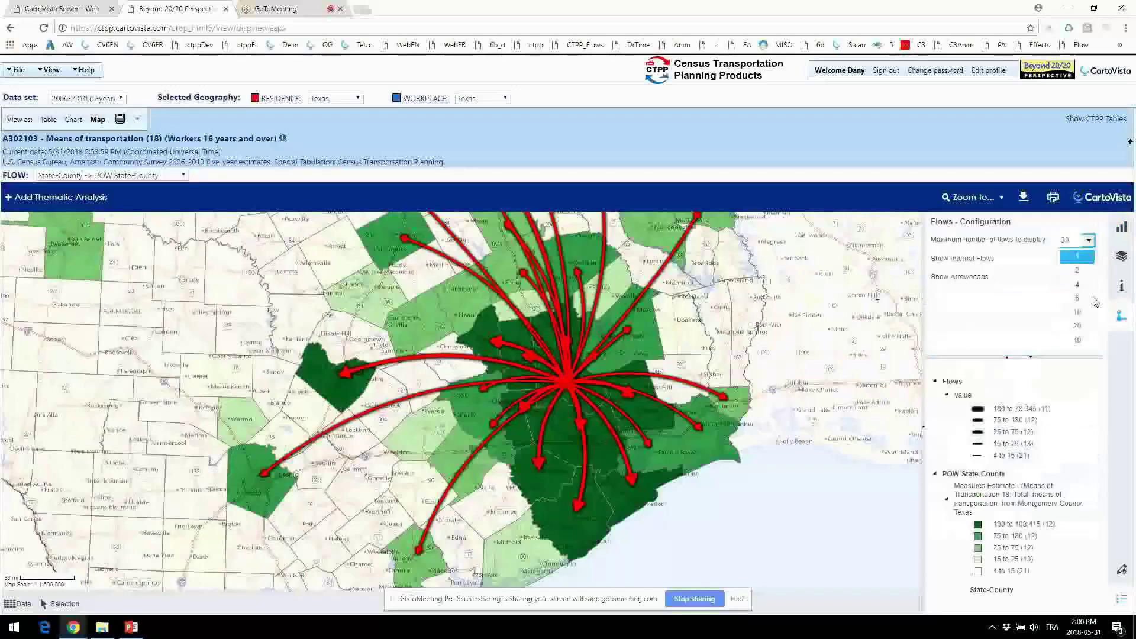
click(1077, 326)
mouse_move(594, 356)
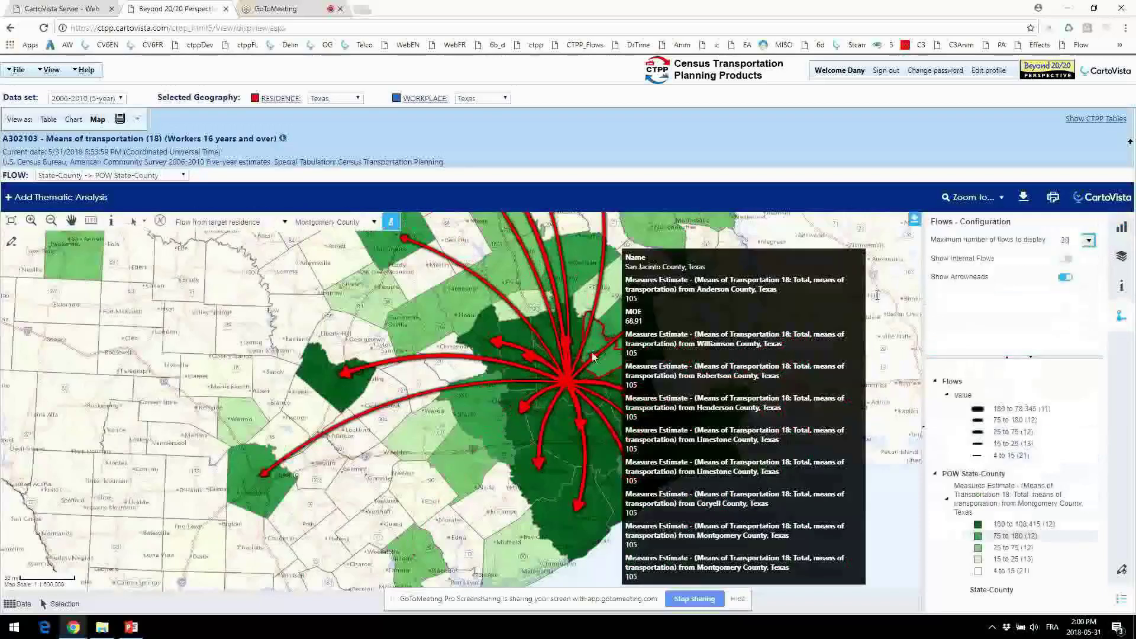
Step: Make Trinity County the flow origin, after trying Robertson, and open the Flows data table
click(464, 318)
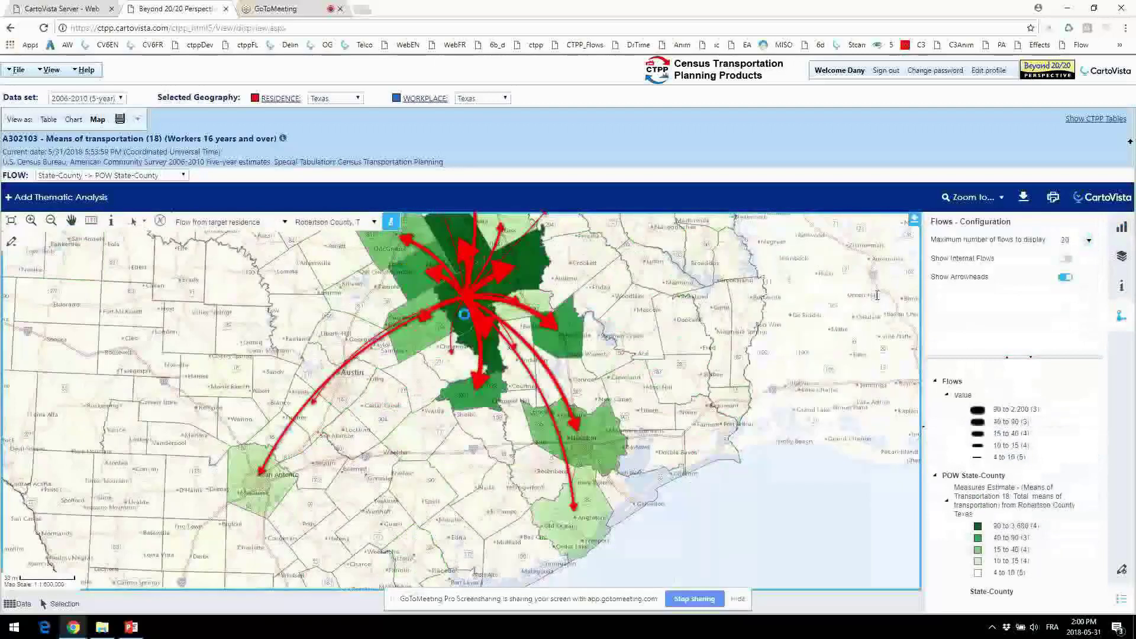
click(603, 313)
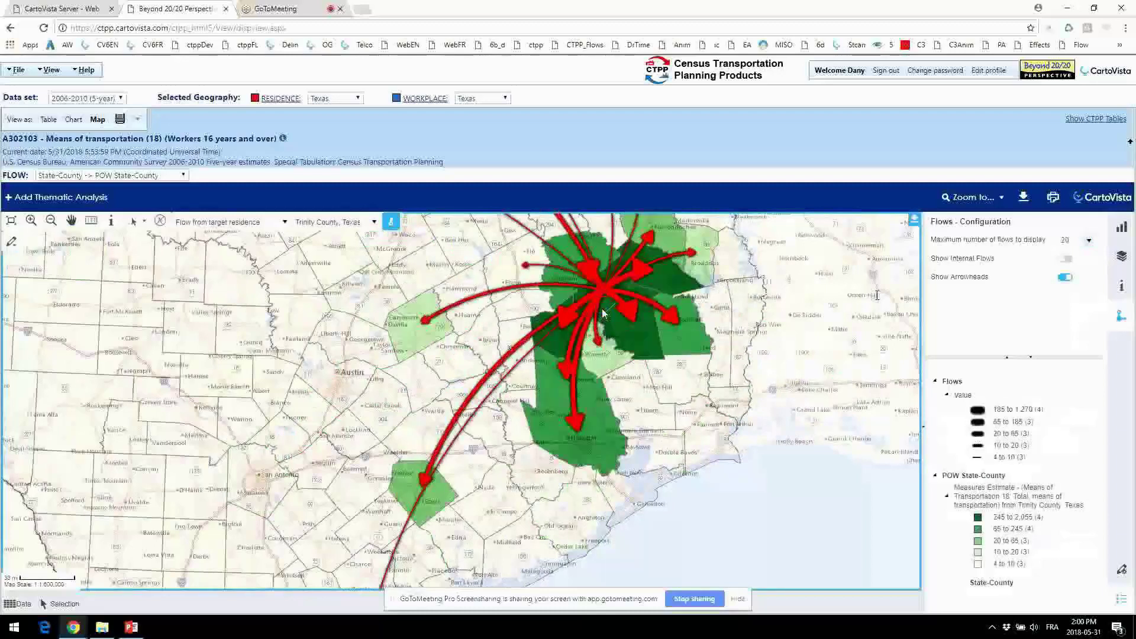
mouse_move(626, 313)
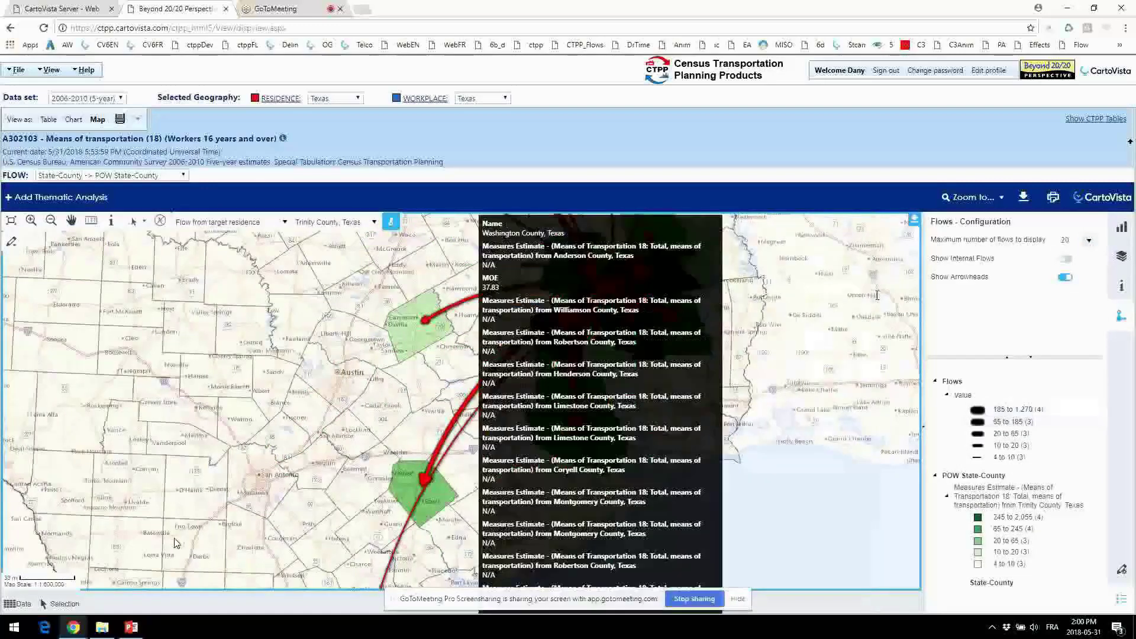
click(23, 603)
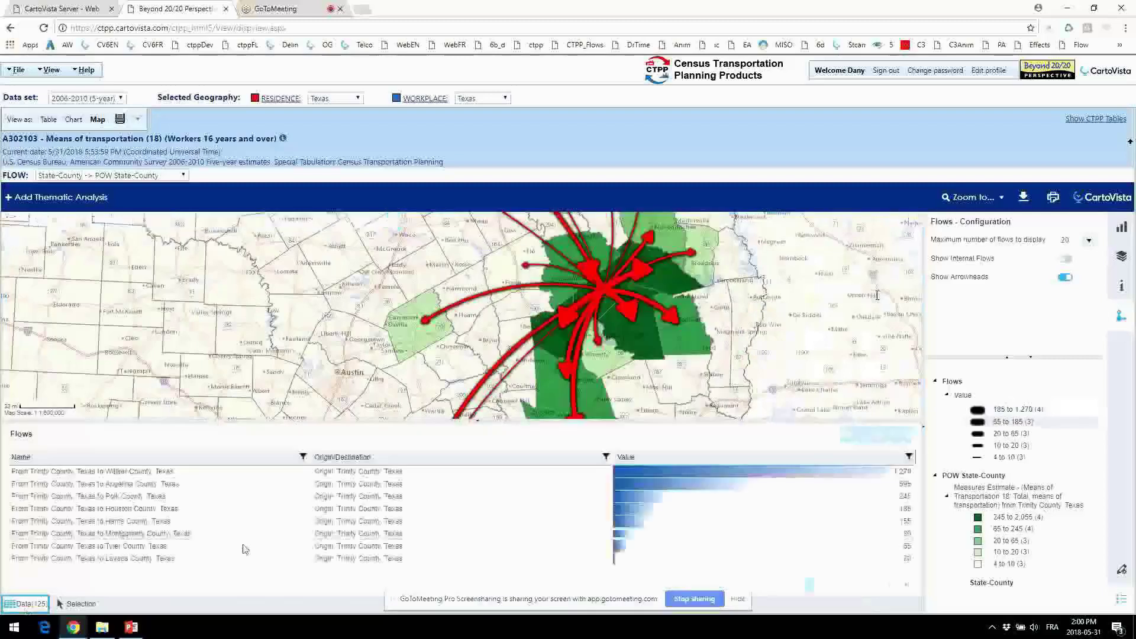
Step: Cycle the table through POW State-County back to Flows, leaving only the Trinity-to-Houston flow (185)
click(77, 434)
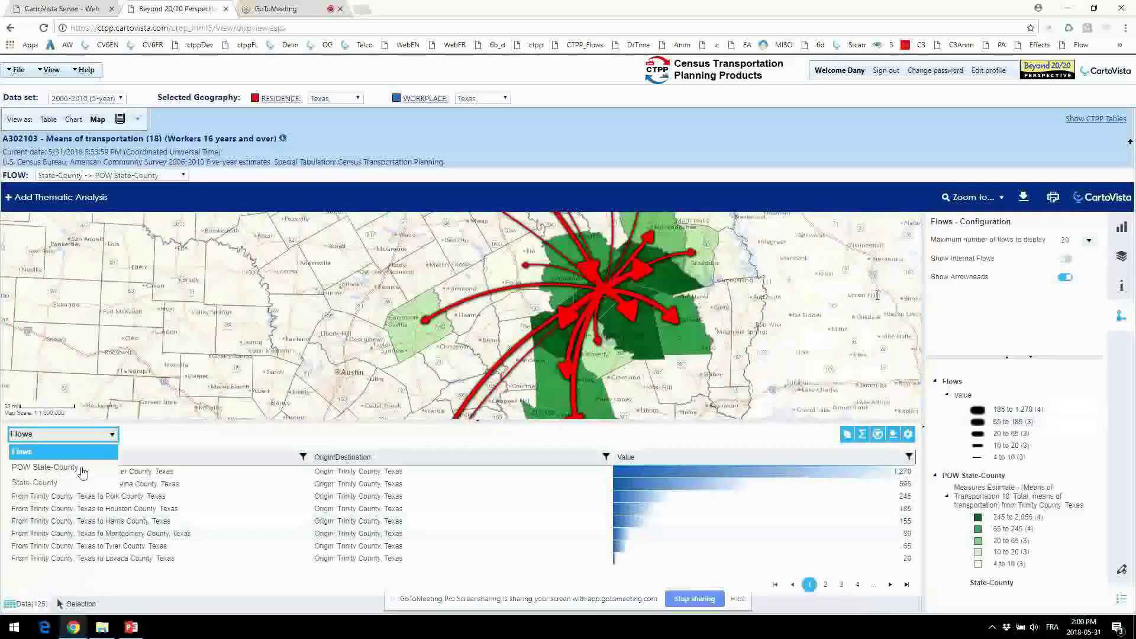
click(82, 467)
click(64, 434)
click(68, 453)
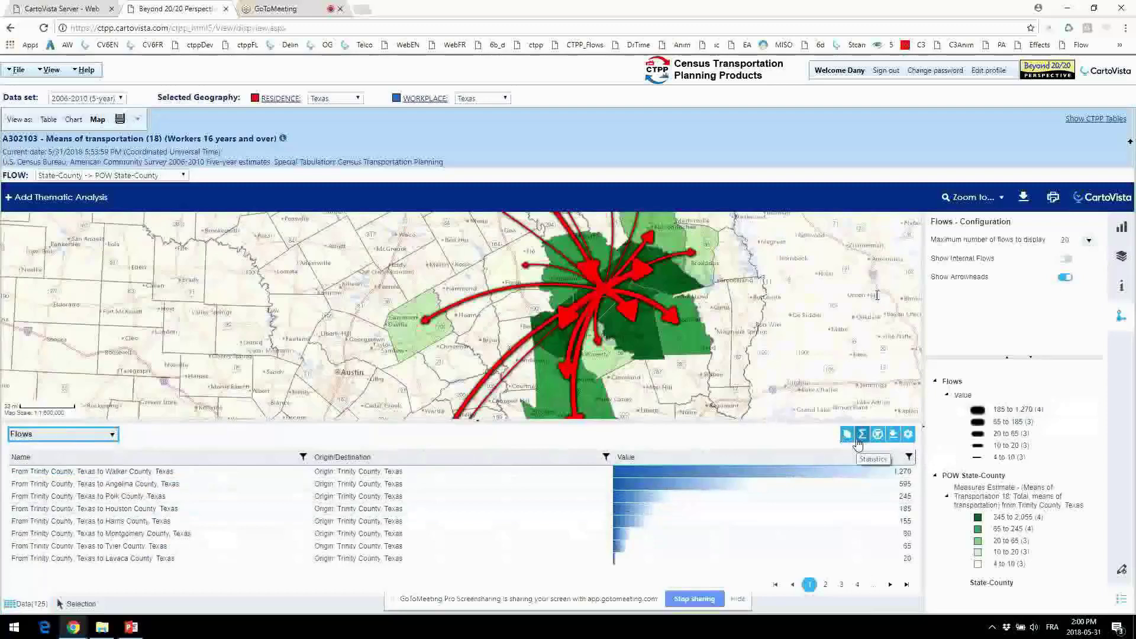
click(162, 508)
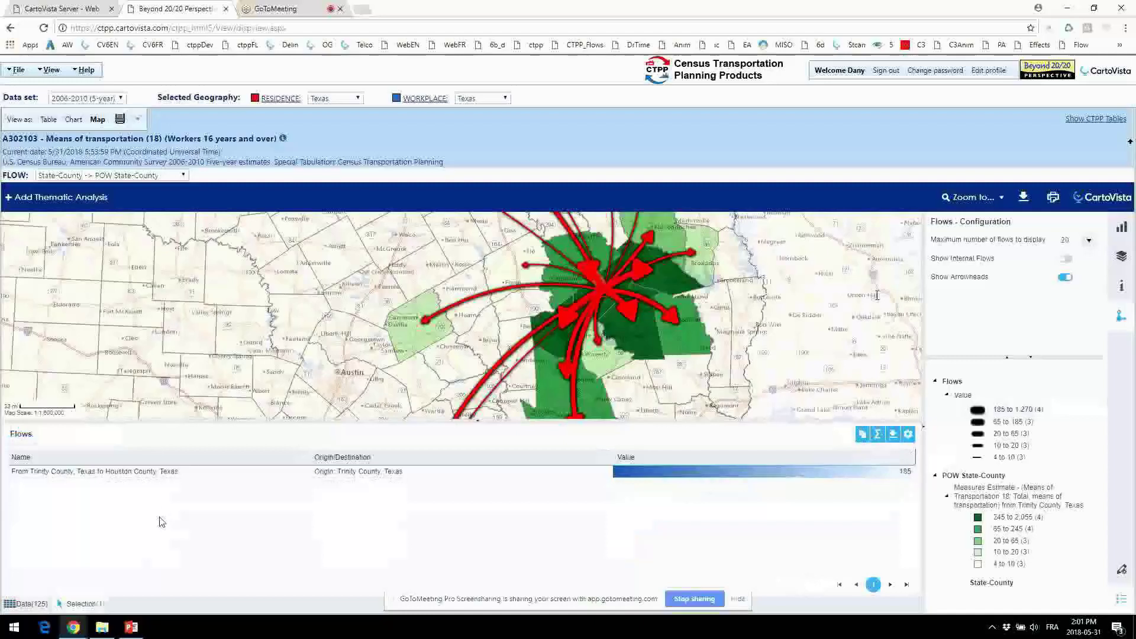
Step: Show all flows again, then select Trinity County flows within a 12.47-mile radius around Angelina County
click(31, 604)
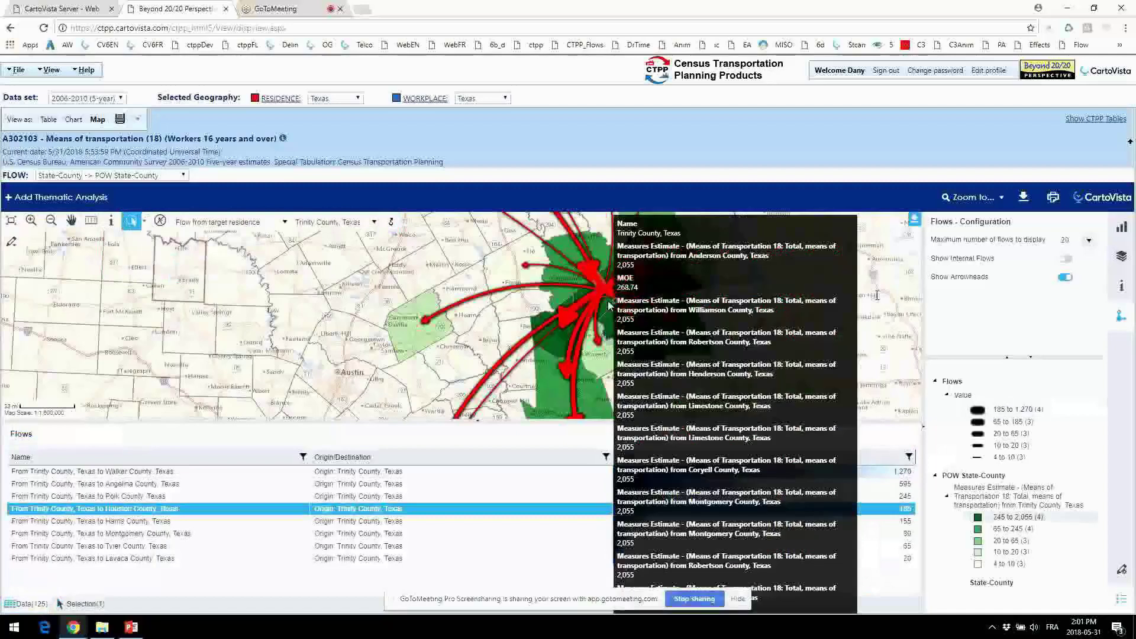
click(633, 267)
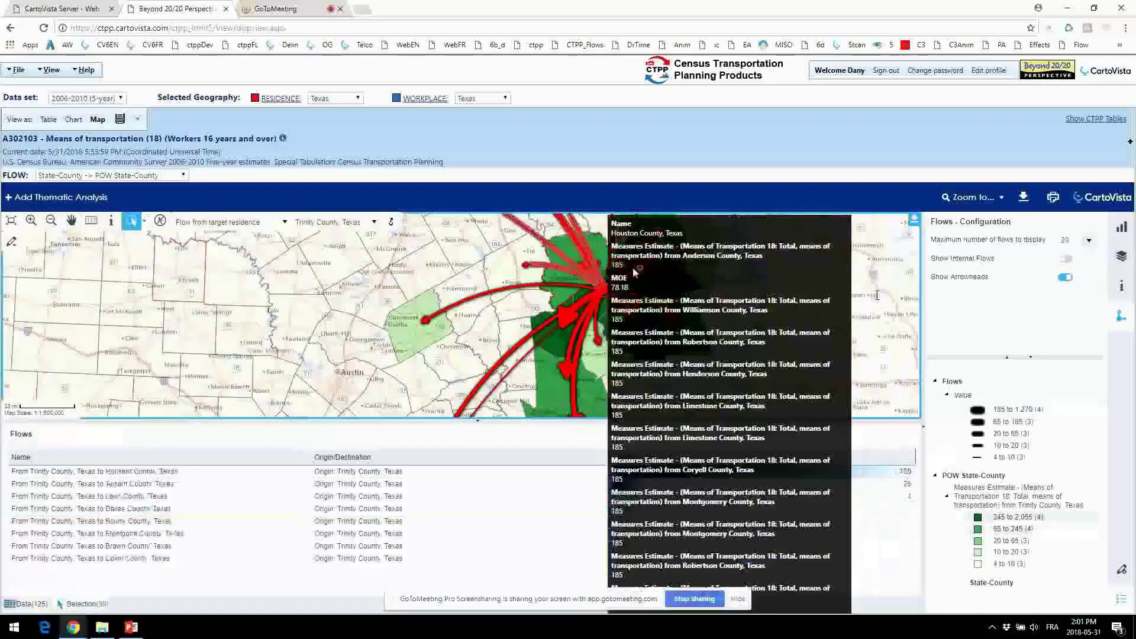
click(639, 274)
drag(641, 278, 658, 285)
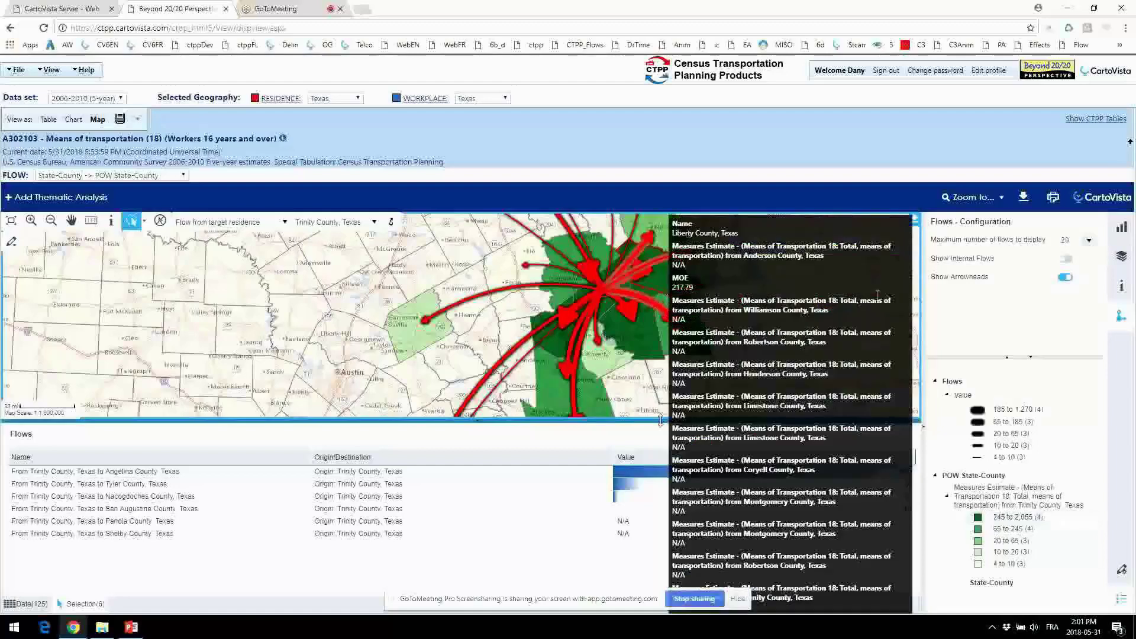
Step: Lower the splitter so the map gets more height above the flows table
drag(660, 421, 654, 476)
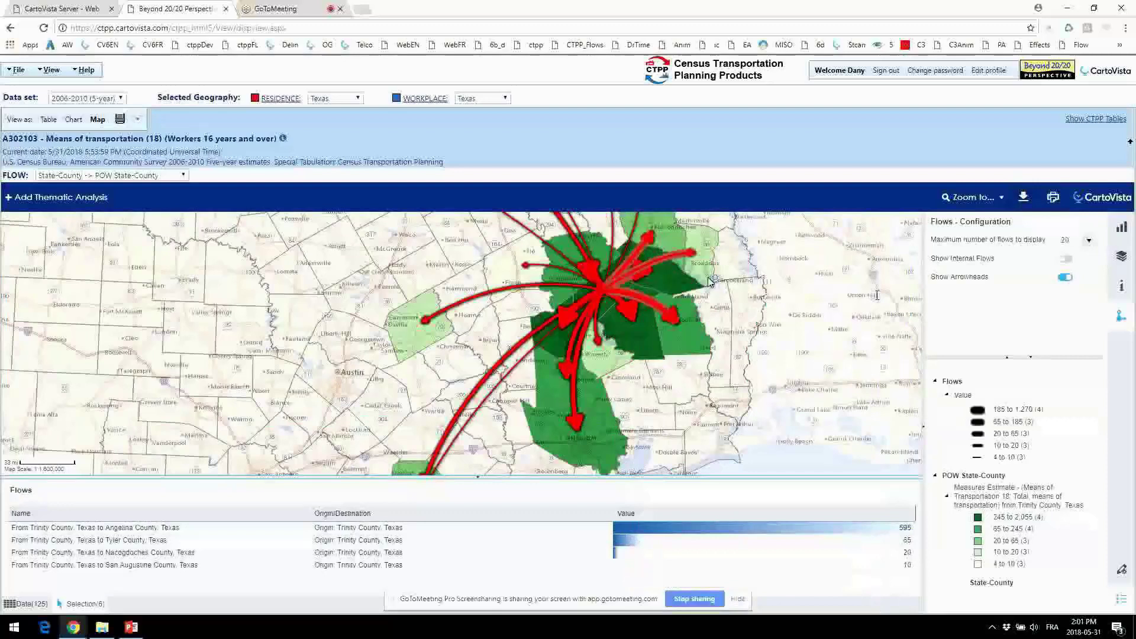
mouse_move(590, 278)
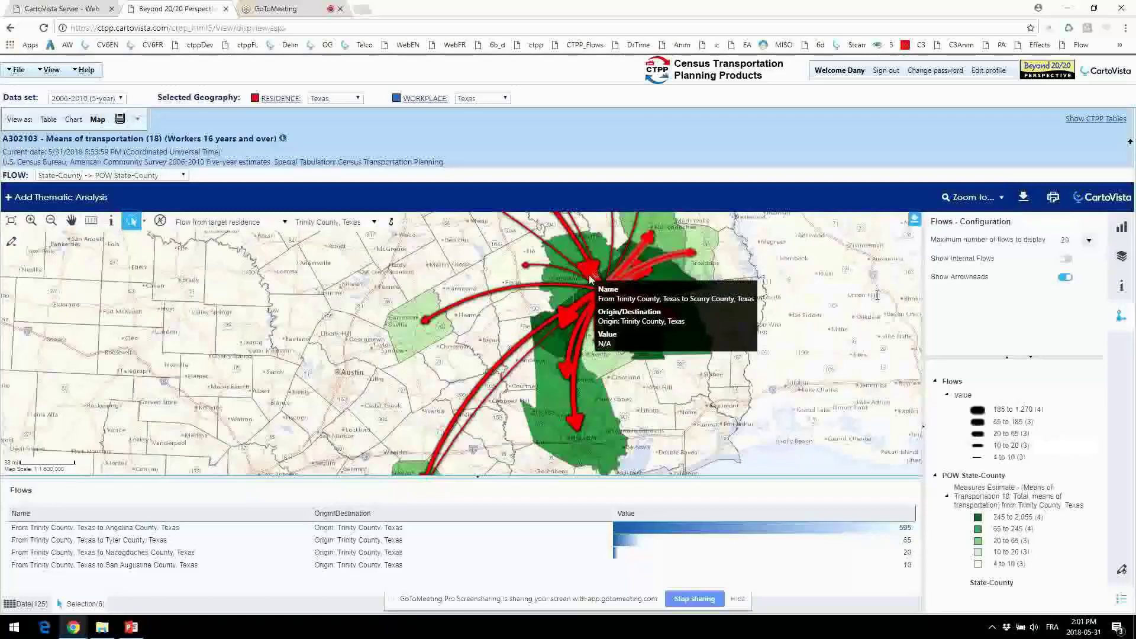
mouse_move(598, 311)
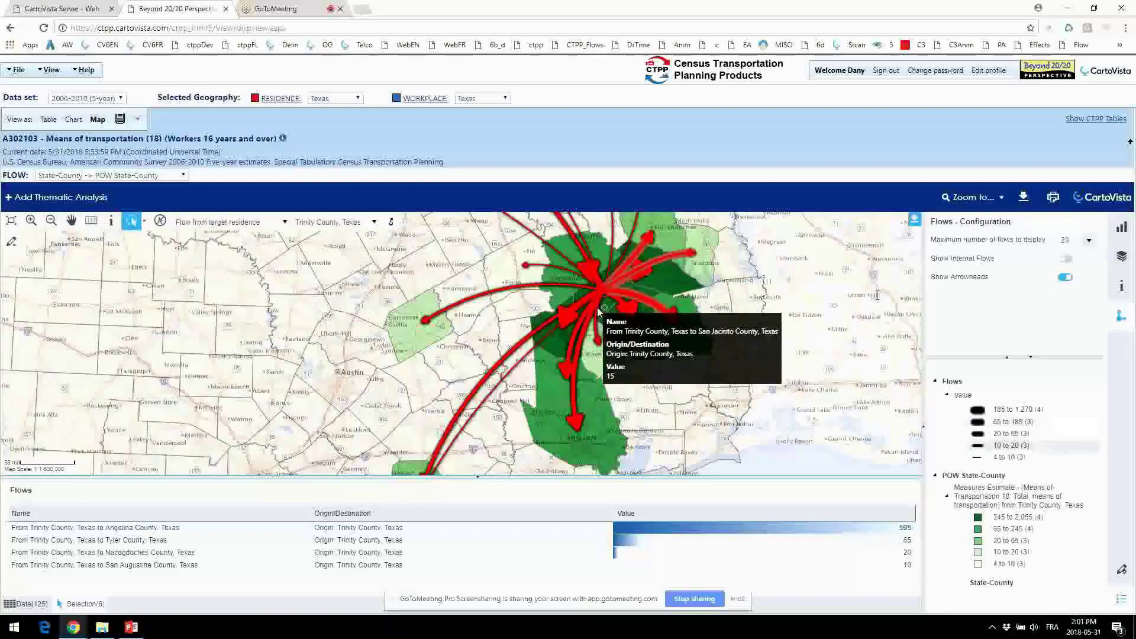
mouse_move(651, 320)
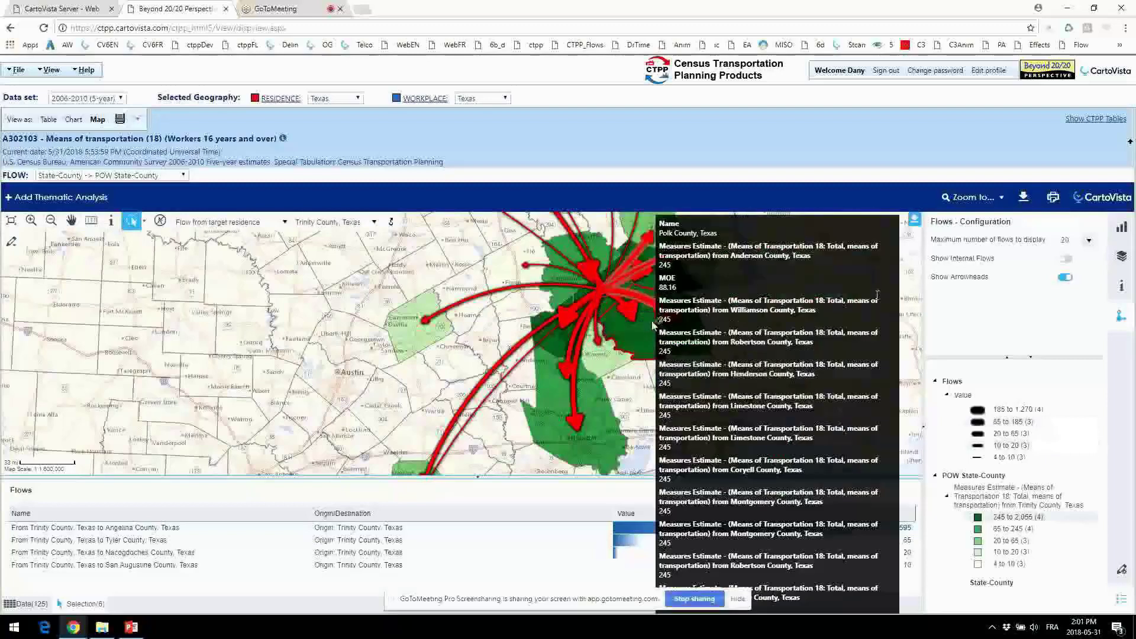